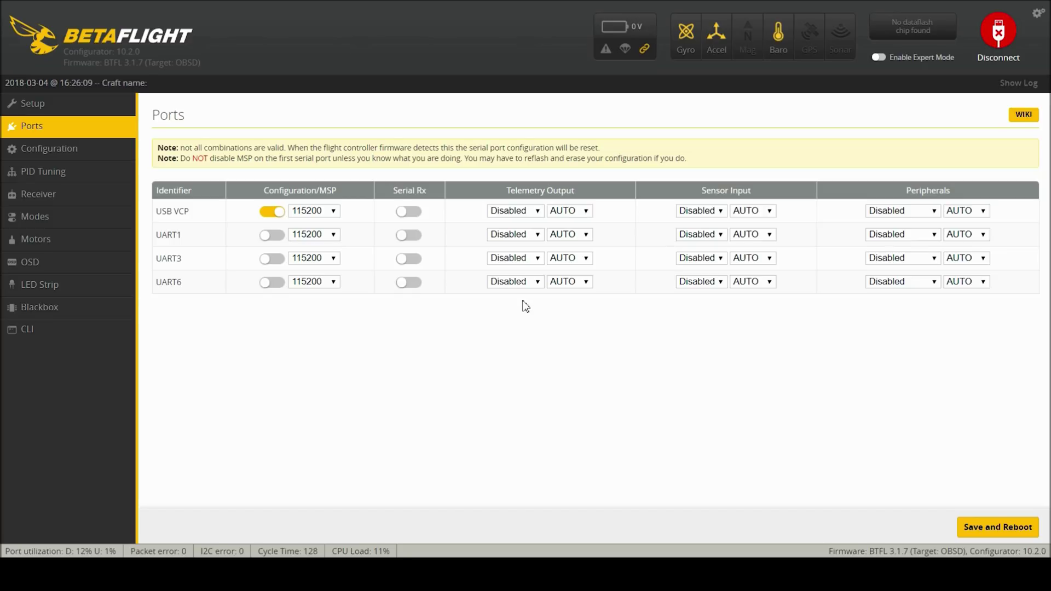
Enable Serial Rx on UART6 and save the port settings with a reboot.
{"action": "left_click", "coordinate": [406, 285]}
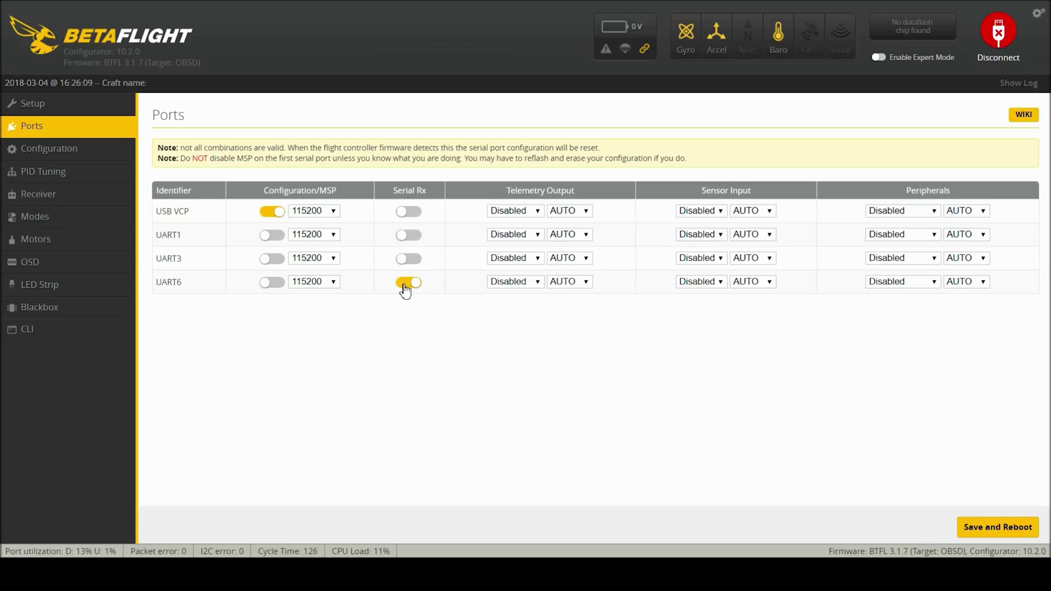
{"action": "left_click", "coordinate": [1020, 529]}
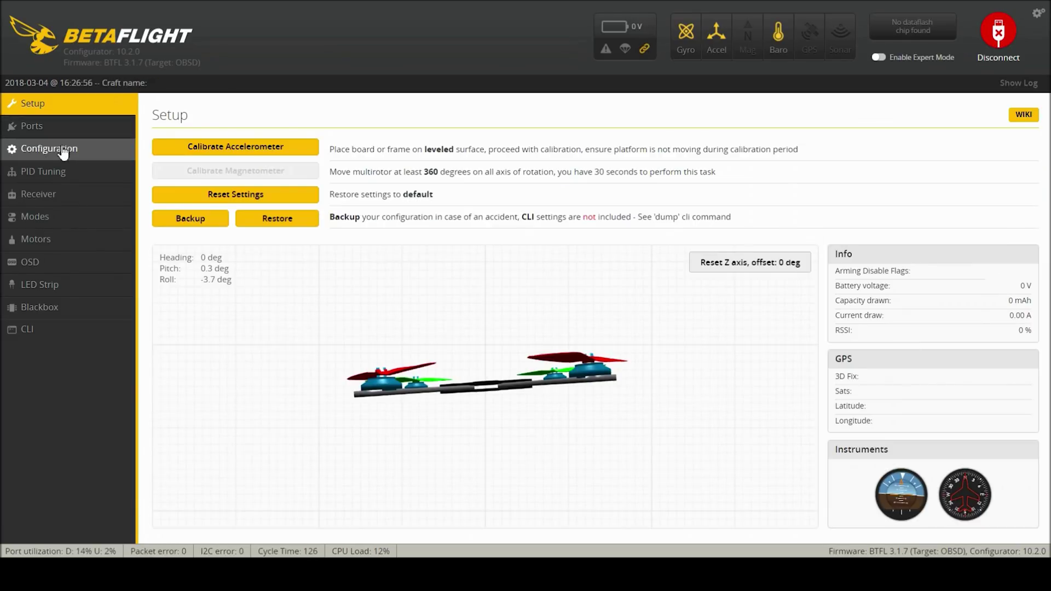
Select the serial receiver provider in the receiver configuration and save it with a reboot.
{"action": "left_click", "coordinate": [50, 149]}
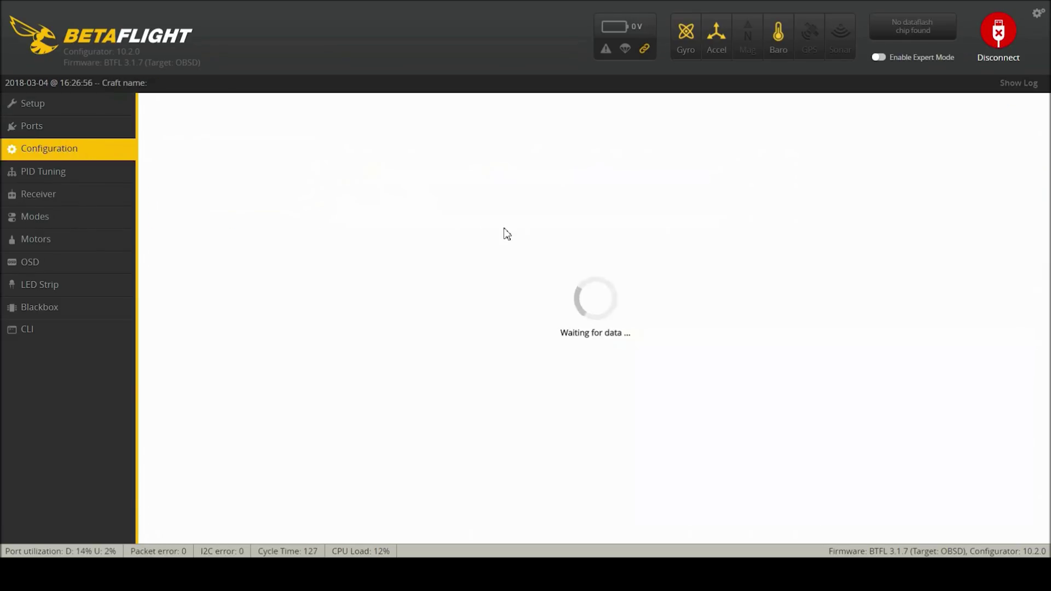
{"action": "scroll", "coordinate": [970, 199], "scroll_direction": "down", "scroll_amount": 8}
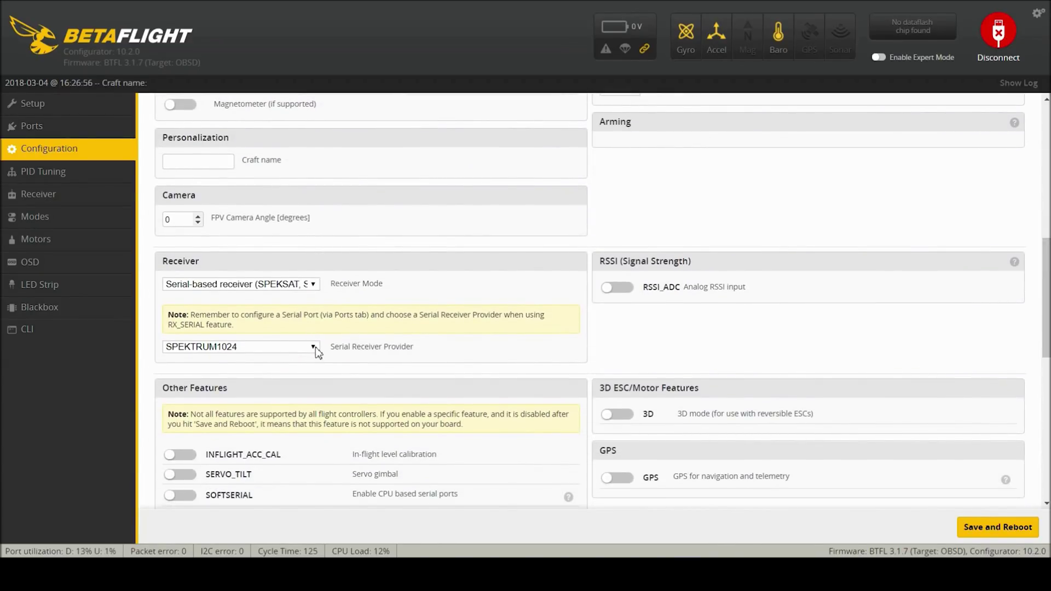
{"action": "left_click", "coordinate": [307, 380]}
{"action": "left_click", "coordinate": [1012, 534]}
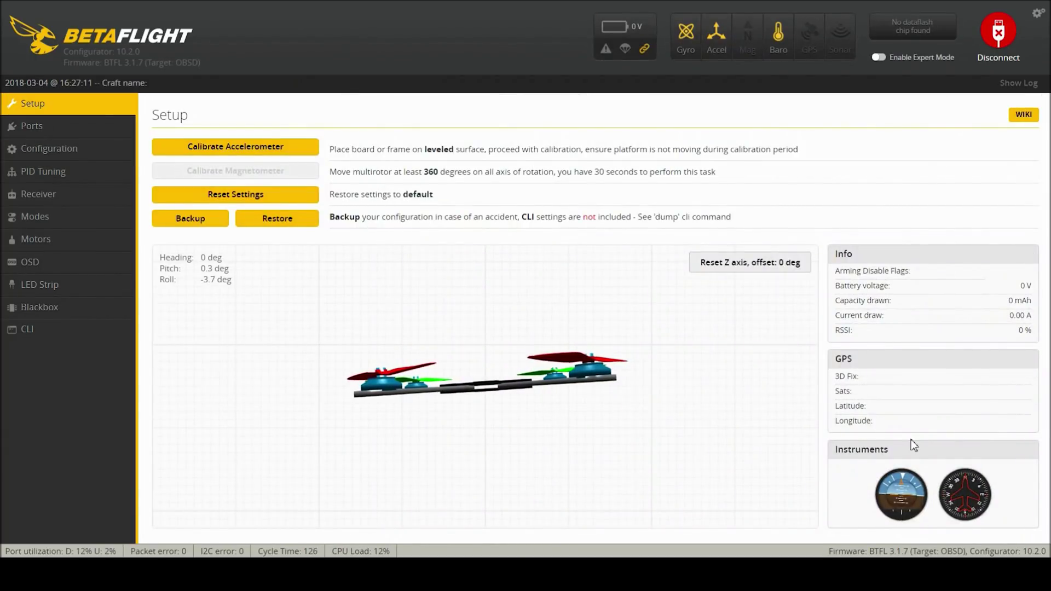
Set the receiver's channel map to TAER1234 and save it.
{"action": "left_click", "coordinate": [38, 195]}
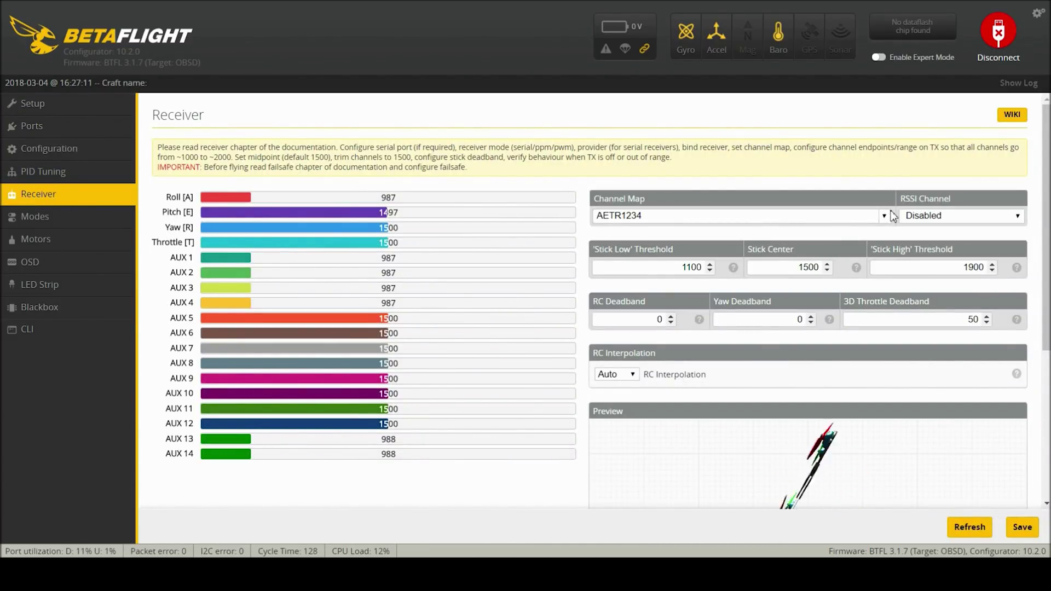
{"action": "key", "text": "Down"}
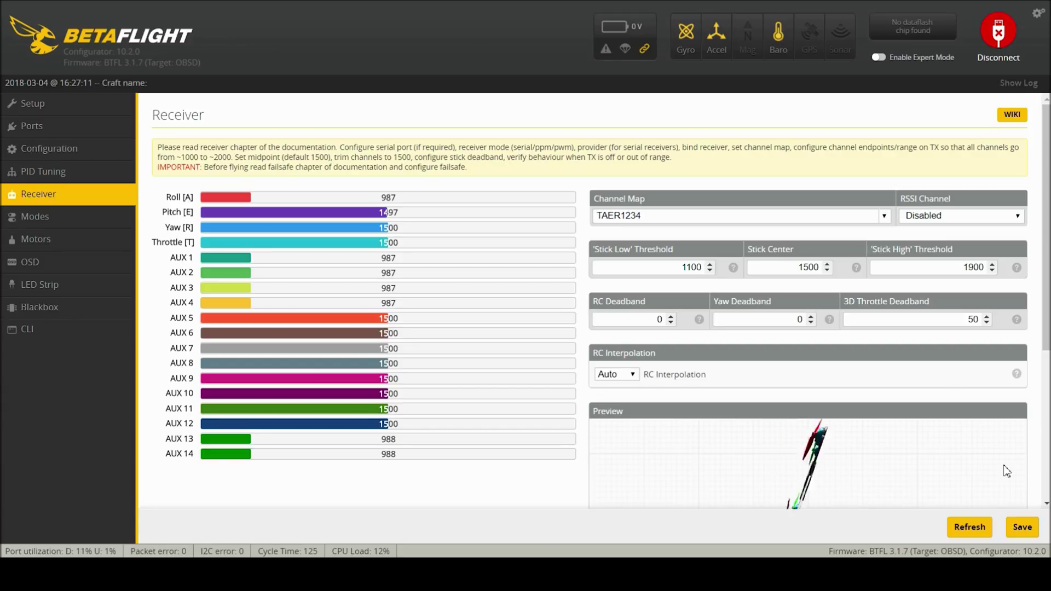
{"action": "left_click", "coordinate": [1022, 529]}
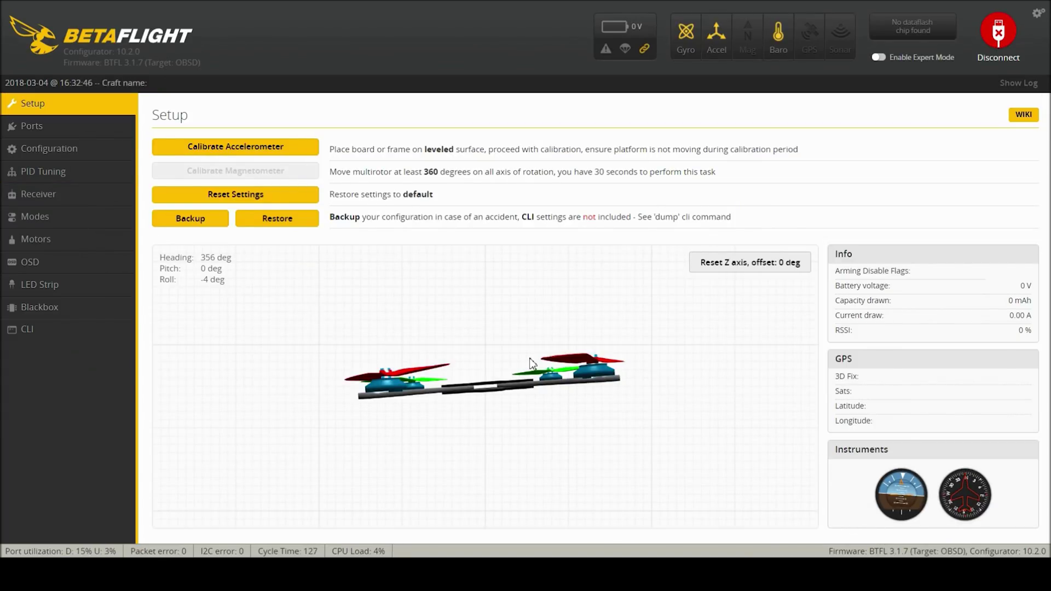
Query the installed firmware with the "version" command in the command-line interface.
{"action": "left_click", "coordinate": [30, 329]}
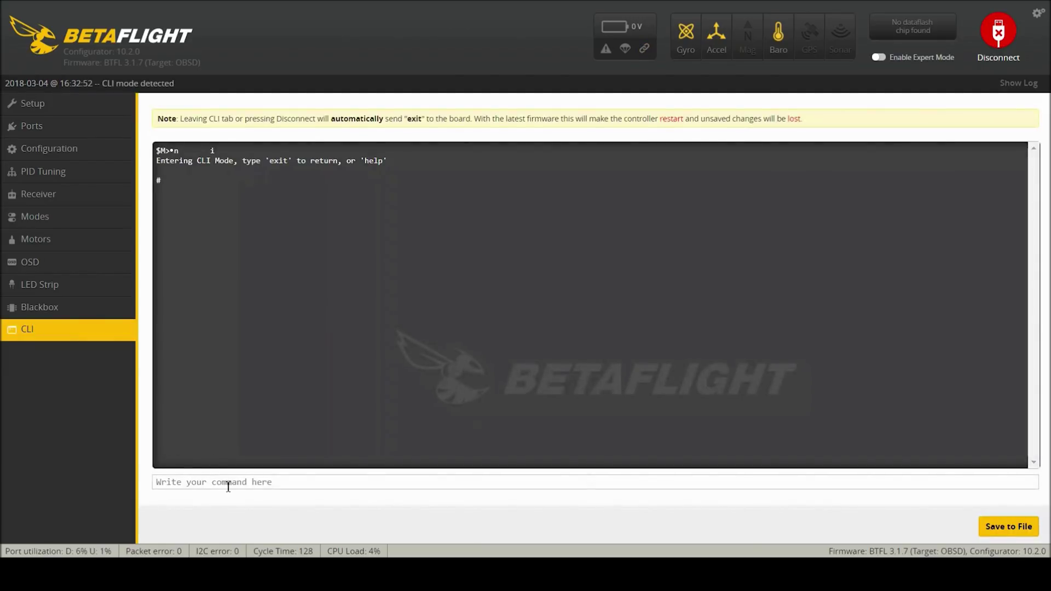
{"action": "type", "text": "version"}
{"action": "key", "text": "Return"}
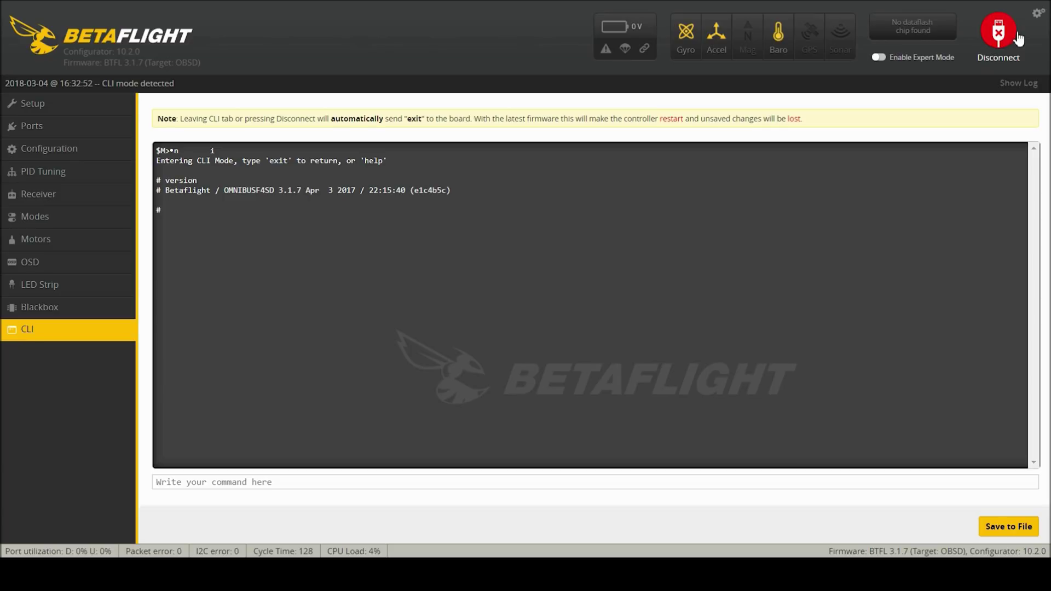
Disconnect the flight controller and flash it with stable Betaflight 3.3.0 firmware for the OMNIBUSF4SD target.
{"action": "left_click", "coordinate": [1000, 37]}
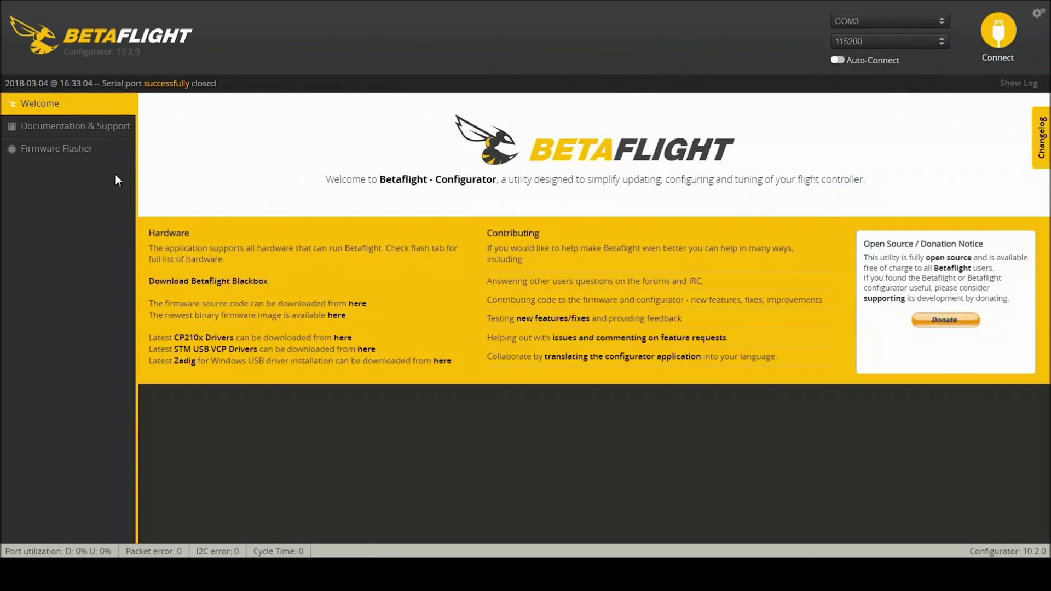
{"action": "left_click", "coordinate": [83, 148]}
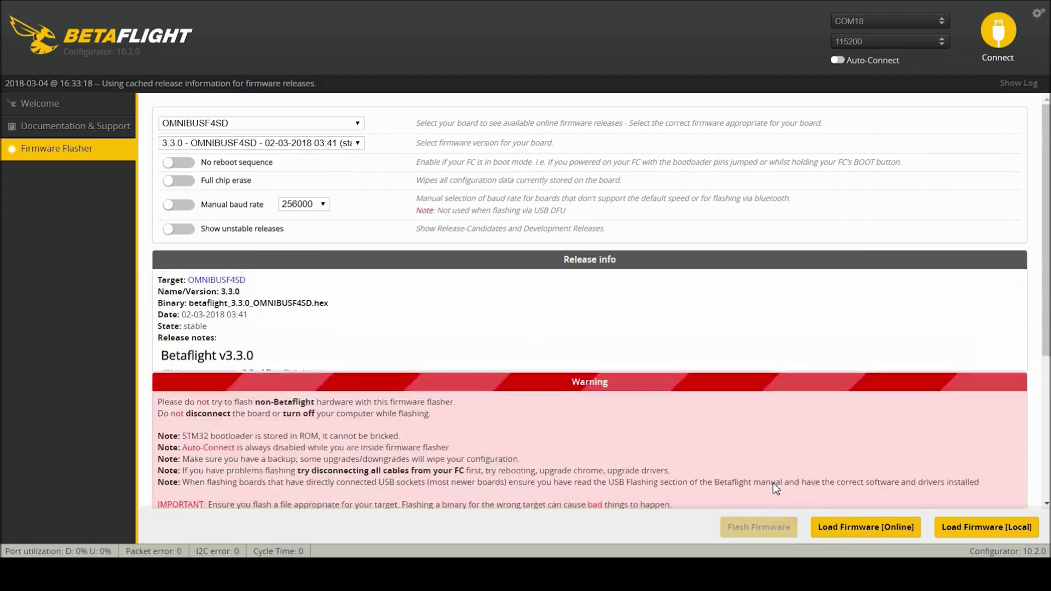
{"action": "scroll", "coordinate": [763, 530], "scroll_direction": "down", "scroll_amount": 10}
{"action": "left_click", "coordinate": [765, 529]}
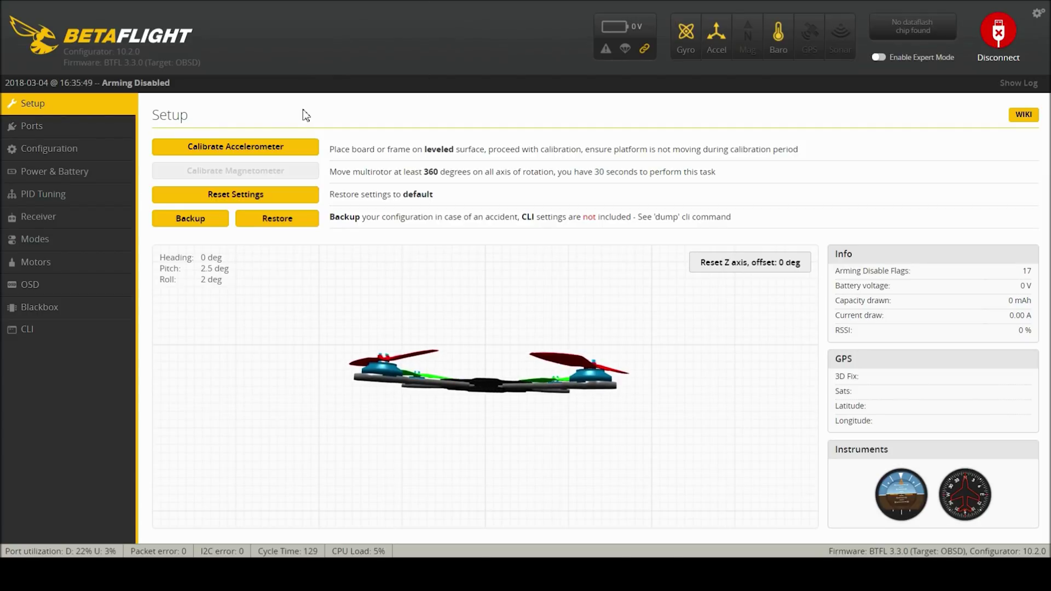
Calibrate the accelerometer, and enable Serial Rx on UART6 in the ports setup with a save and reboot.
{"action": "left_click", "coordinate": [230, 149]}
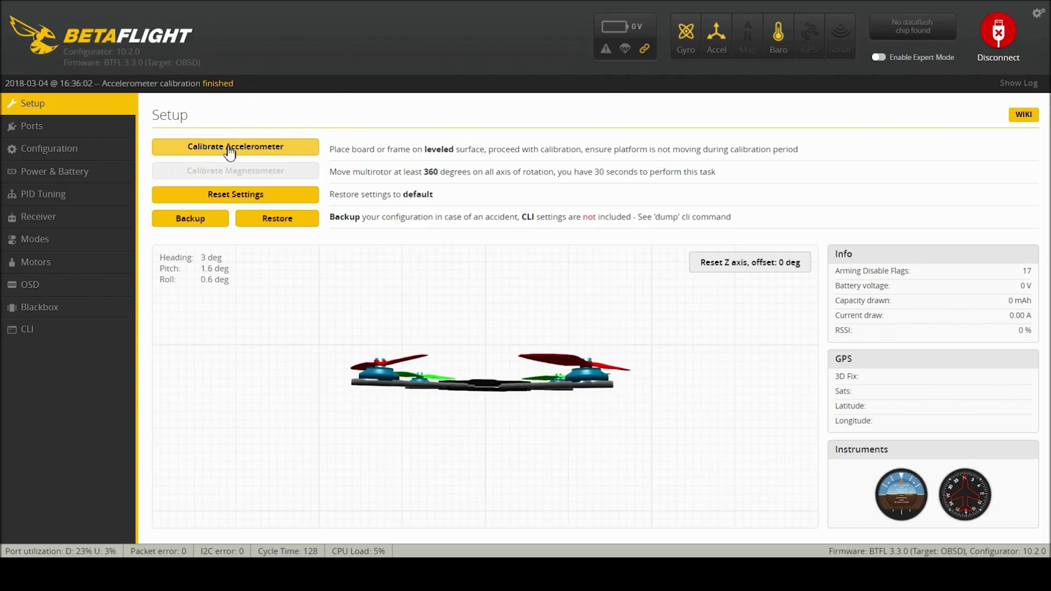
{"action": "left_click", "coordinate": [60, 129]}
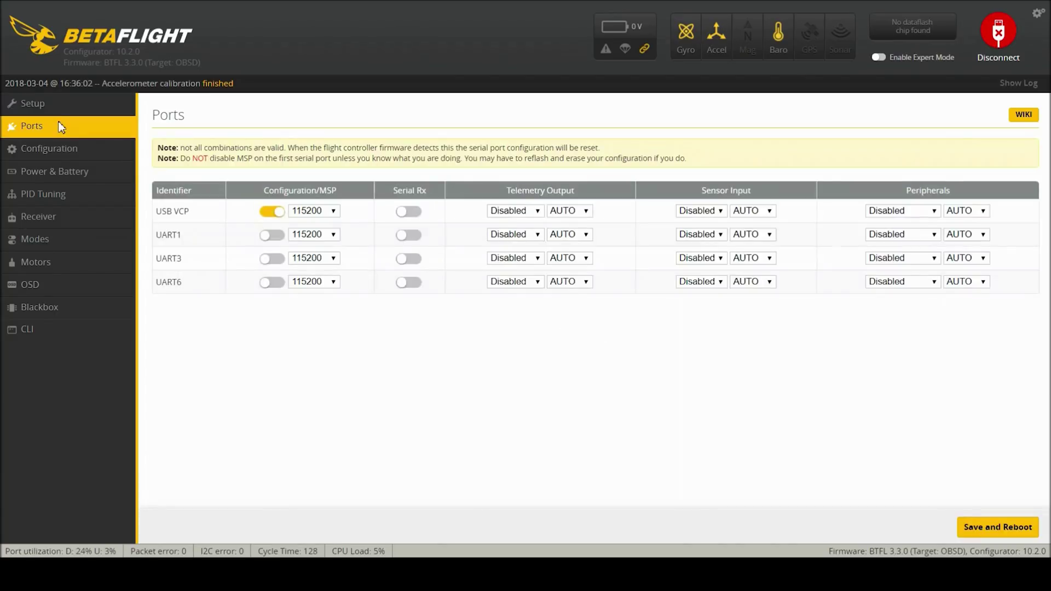
{"action": "left_click", "coordinate": [407, 284]}
{"action": "left_click", "coordinate": [1005, 524]}
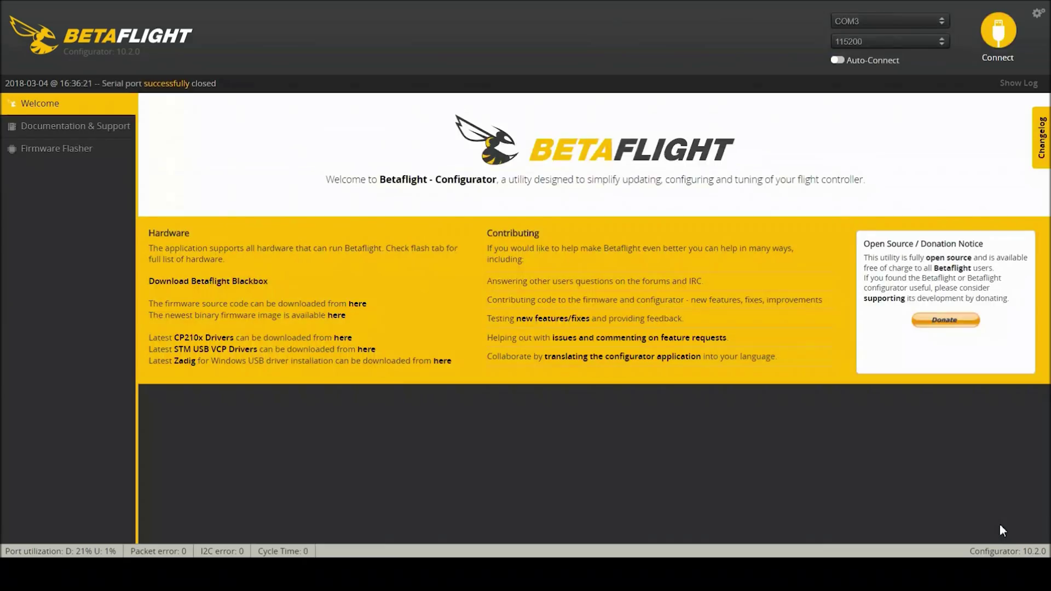
Set the ESC/motor protocol to DSHOT600 and enable MOTOR_STOP in the board's configuration.
{"action": "left_click", "coordinate": [97, 148]}
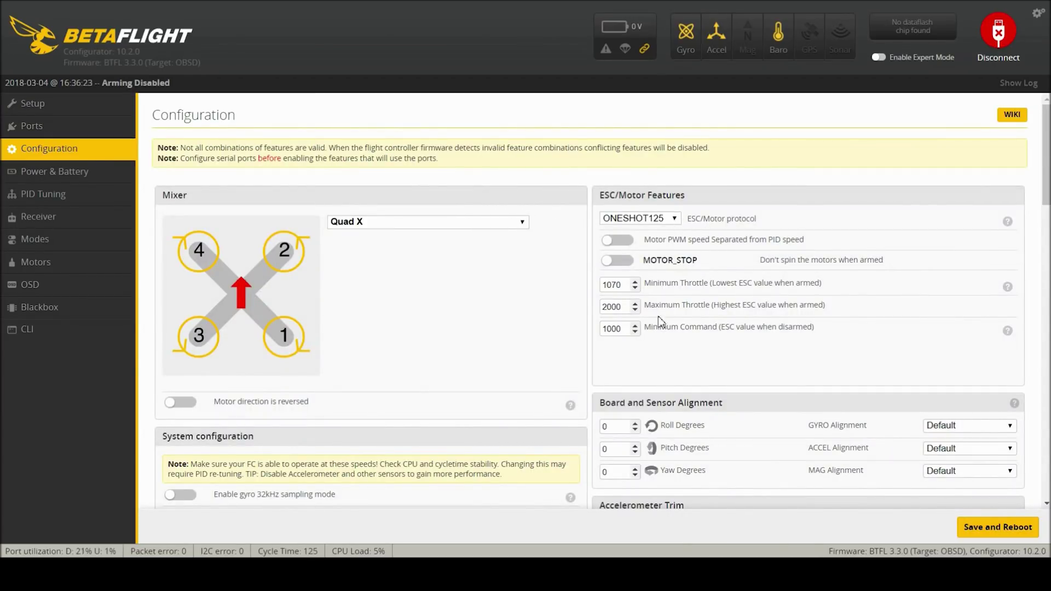
{"action": "key", "text": "Down"}
{"action": "key", "text": "Down"}
{"action": "key", "text": "Down"}
{"action": "key", "text": "Down"}
{"action": "key", "text": "Down"}
{"action": "key", "text": "Down"}
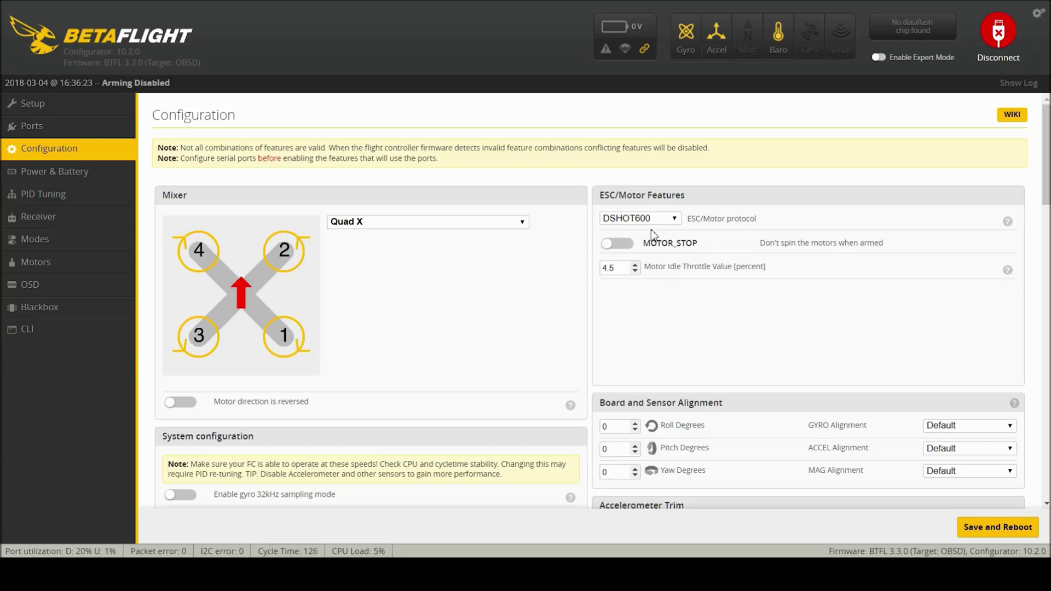
{"action": "left_click", "coordinate": [625, 242]}
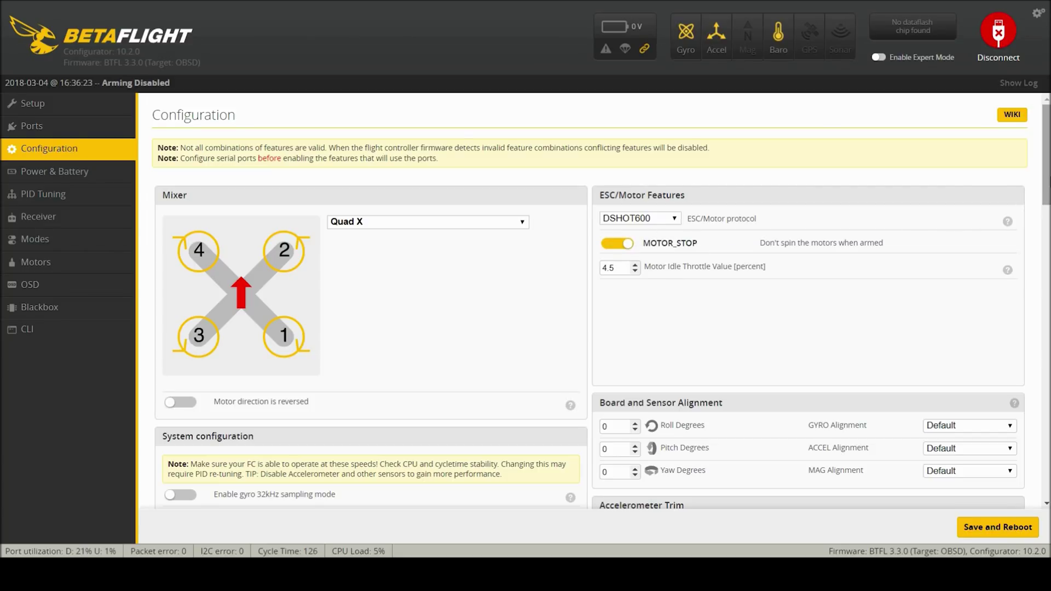
Disable the barometer and the magnetometer in the system configuration.
{"action": "scroll", "coordinate": [1049, 182], "scroll_direction": "down", "scroll_amount": 1}
{"action": "scroll", "coordinate": [876, 208], "scroll_direction": "up", "scroll_amount": 1}
{"action": "scroll", "coordinate": [1047, 200], "scroll_direction": "down", "scroll_amount": 1}
{"action": "scroll", "coordinate": [1047, 200], "scroll_direction": "down", "scroll_amount": 5}
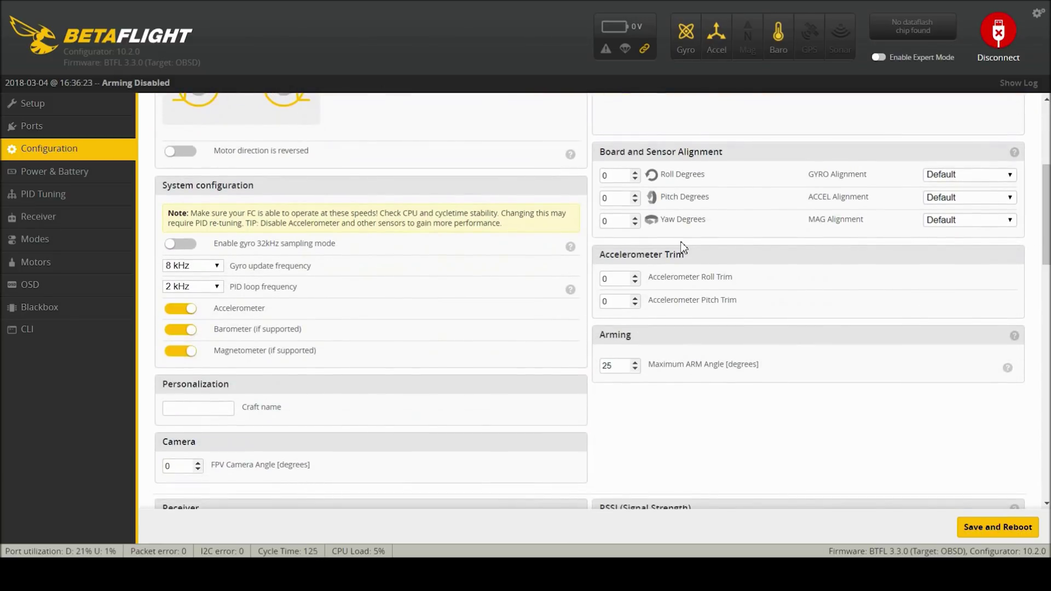
{"action": "left_click", "coordinate": [186, 329]}
{"action": "left_click", "coordinate": [186, 351]}
Set the maximum ARM angle to 180 degrees.
{"action": "scroll", "coordinate": [1012, 218], "scroll_direction": "down", "scroll_amount": 3}
{"action": "mouse_move", "coordinate": [1008, 211]}
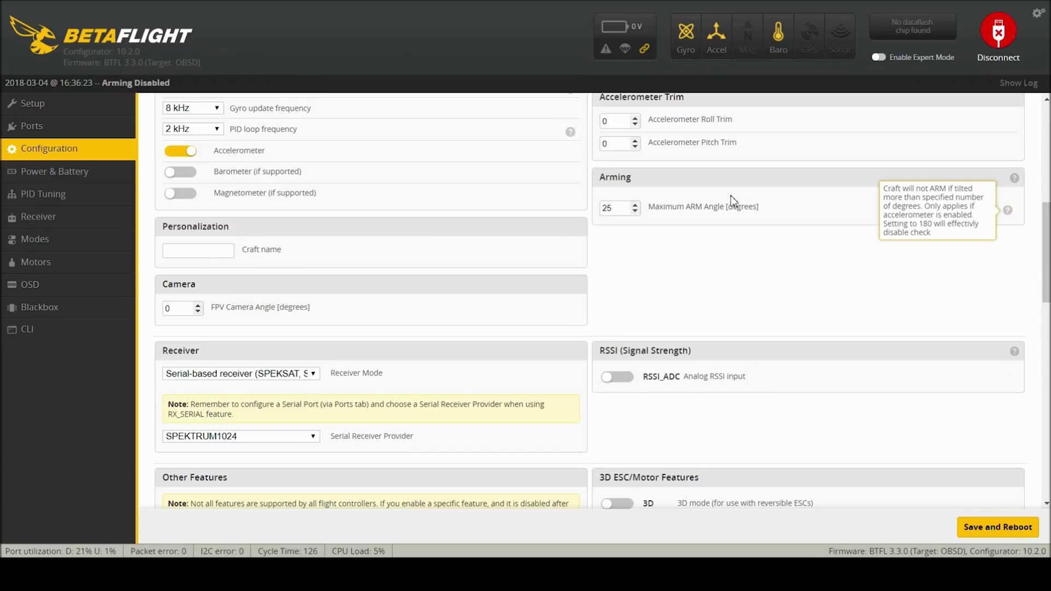
{"action": "double_click", "coordinate": [627, 206]}
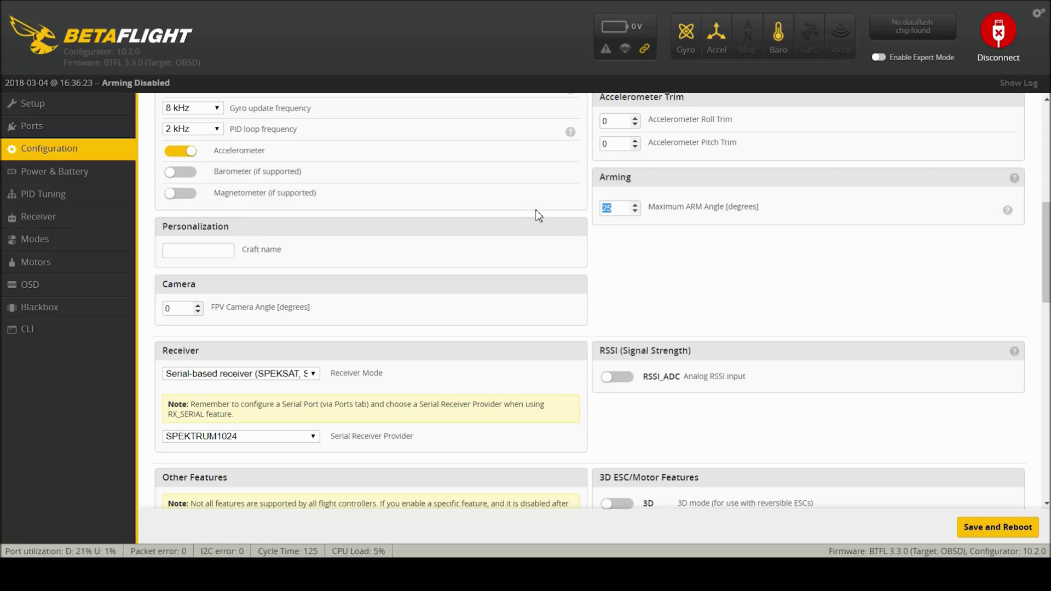
{"action": "type", "text": "180"}
Name the craft "Furibee Nebual" and set the serial receiver provider to SBUS.
{"action": "left_click_drag", "start_coordinate": [1048, 246], "coordinate": [1049, 258]}
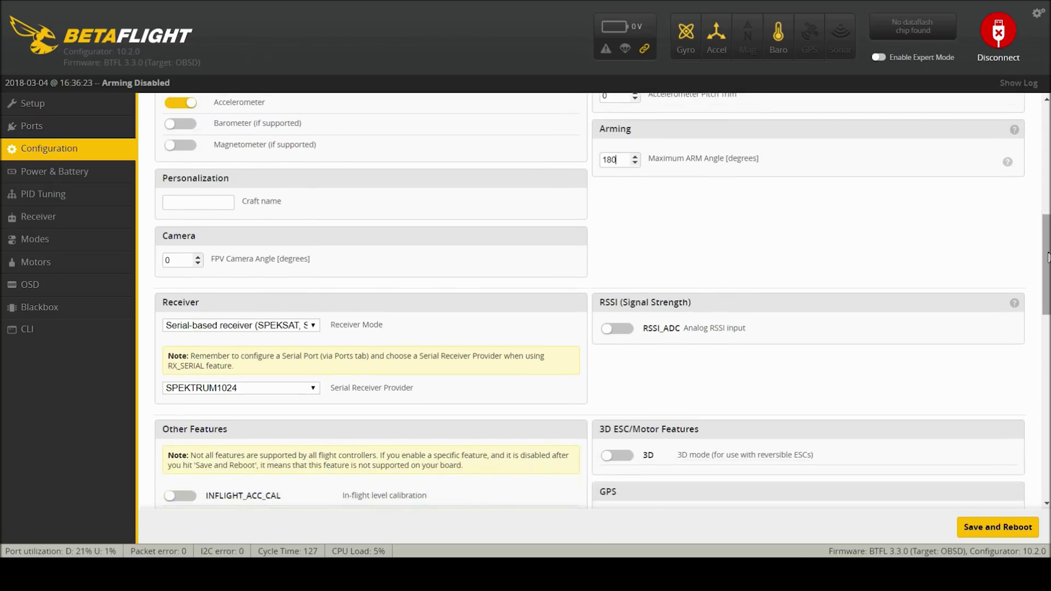
{"action": "left_click", "coordinate": [191, 208]}
{"action": "type", "text": "Furibee Nebual"}
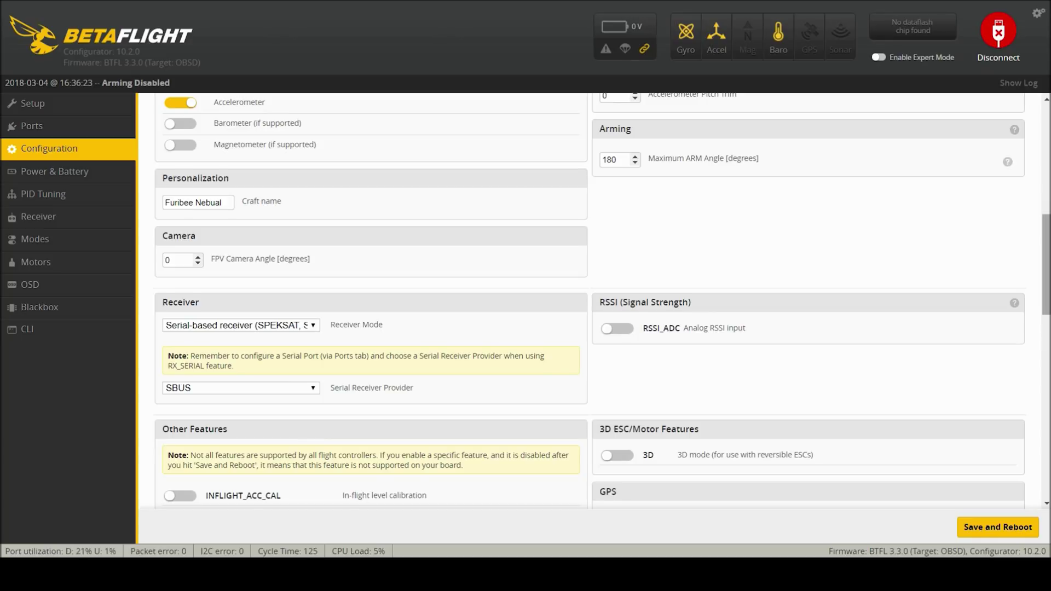
Review the other features and the beeper configuration, and save the configuration with a reboot.
{"action": "left_click_drag", "start_coordinate": [1044, 296], "coordinate": [1045, 416]}
{"action": "scroll", "coordinate": [828, 326], "scroll_direction": "up", "scroll_amount": 3}
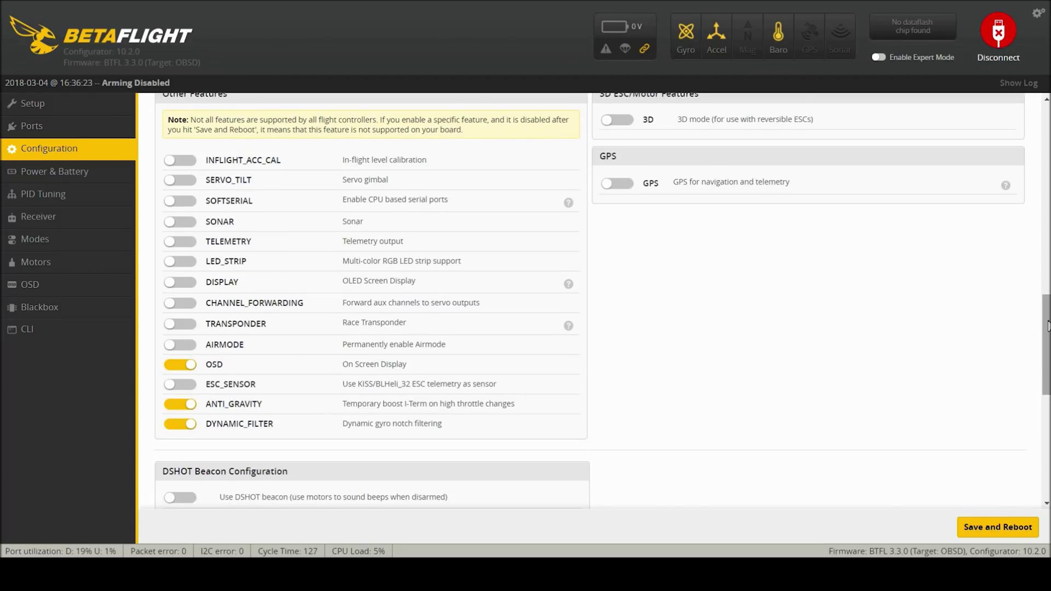
{"action": "left_click_drag", "start_coordinate": [1048, 326], "coordinate": [1048, 407]}
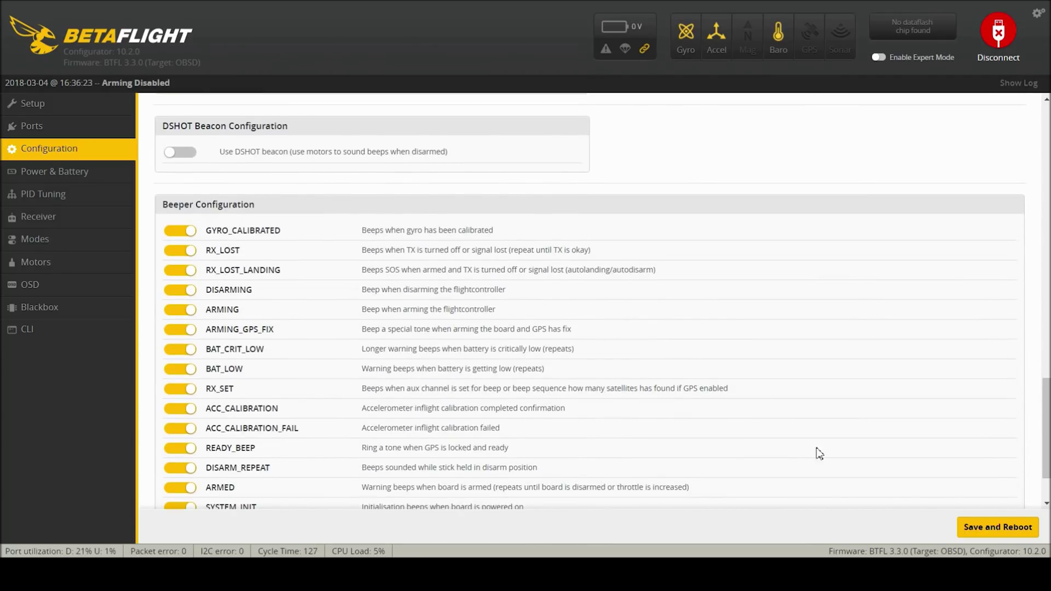
{"action": "scroll", "coordinate": [1010, 402], "scroll_direction": "down", "scroll_amount": 3}
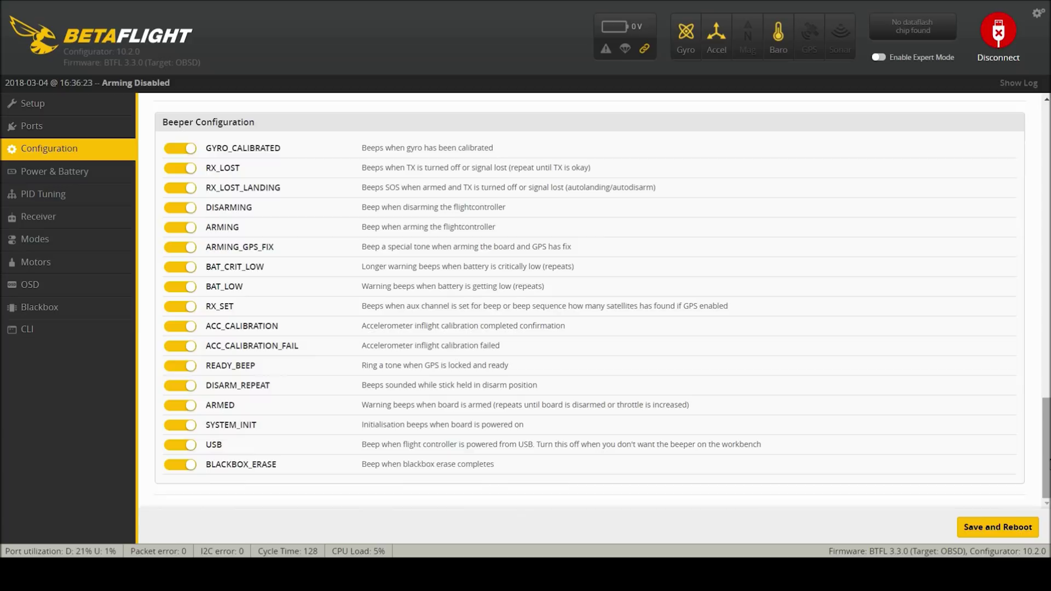
{"action": "left_click", "coordinate": [997, 527]}
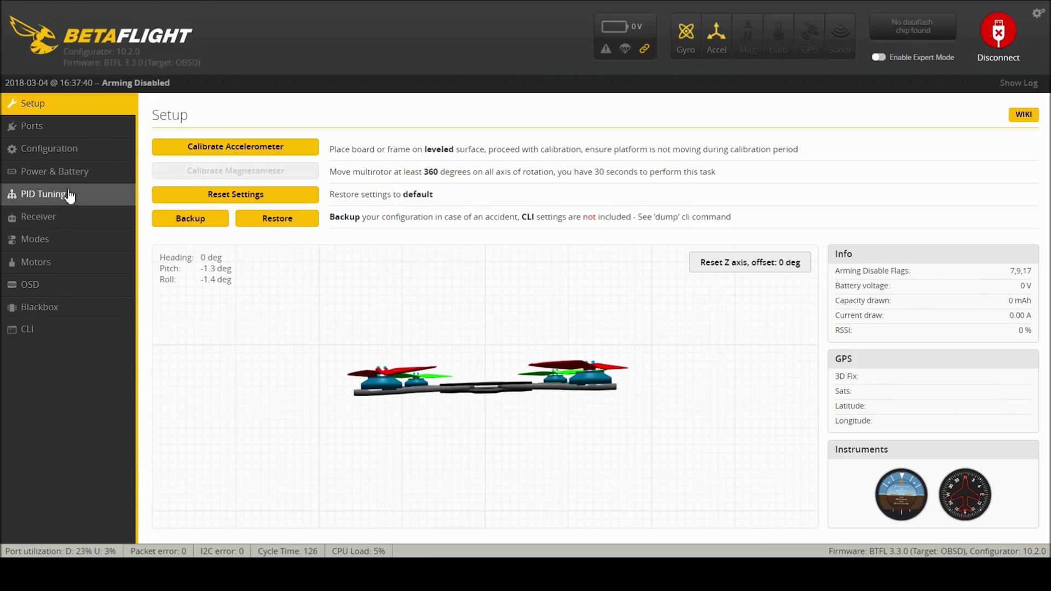
Save the battery settings with cell voltages of 3.1 minimum, 4.3 maximum and 3.3 warning.
{"action": "left_click", "coordinate": [70, 175]}
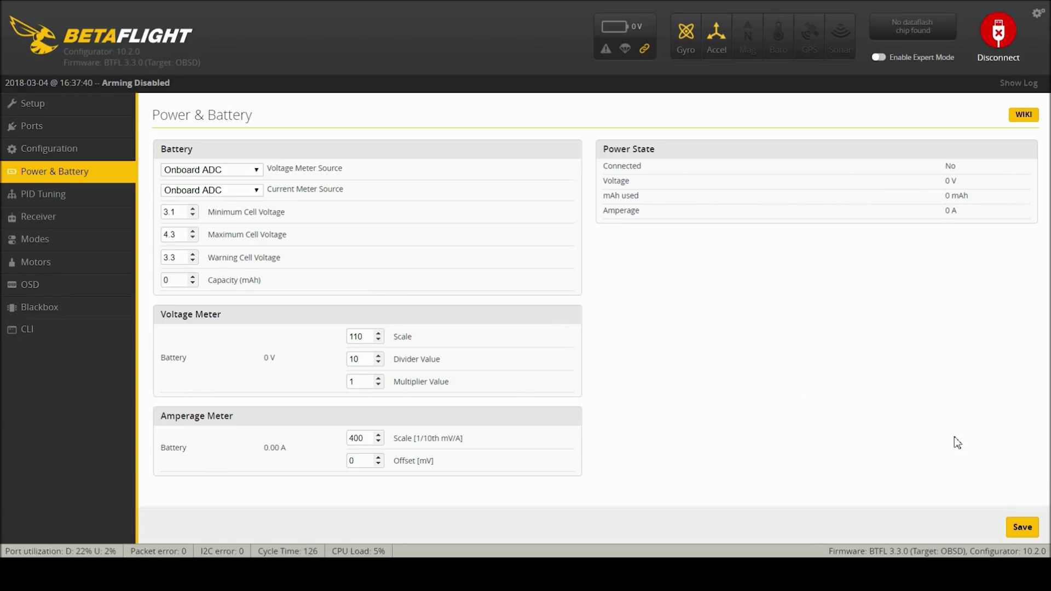
{"action": "left_click", "coordinate": [1023, 528]}
Set the D-Term lowpass filter to PT1, disable both gyro notch filters and the D-Term notch filter, and save the PID tuning.
{"action": "left_click", "coordinate": [56, 200]}
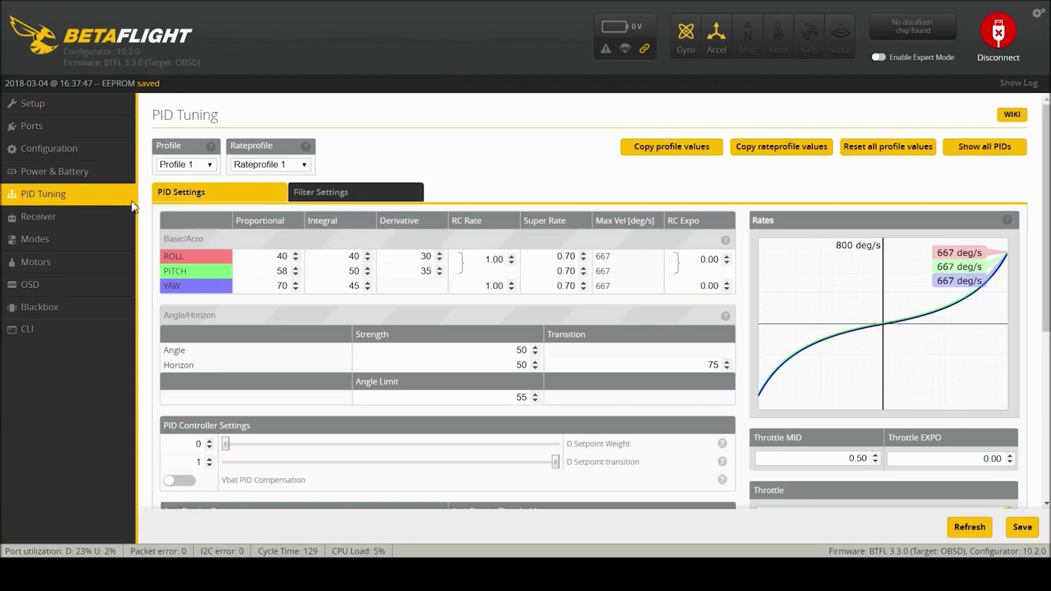
{"action": "left_click", "coordinate": [329, 197]}
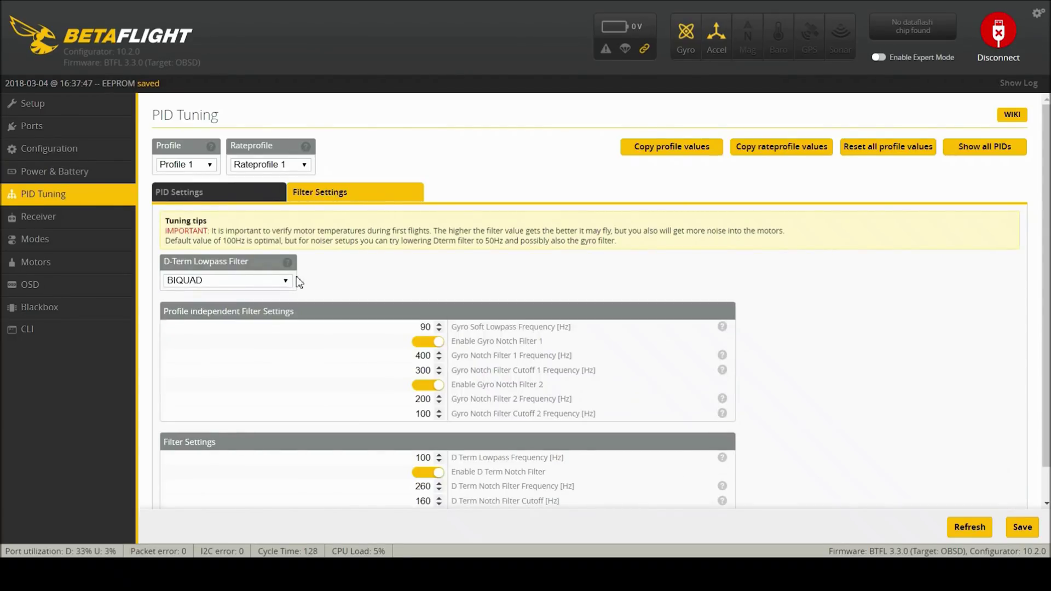
{"action": "left_click", "coordinate": [275, 291]}
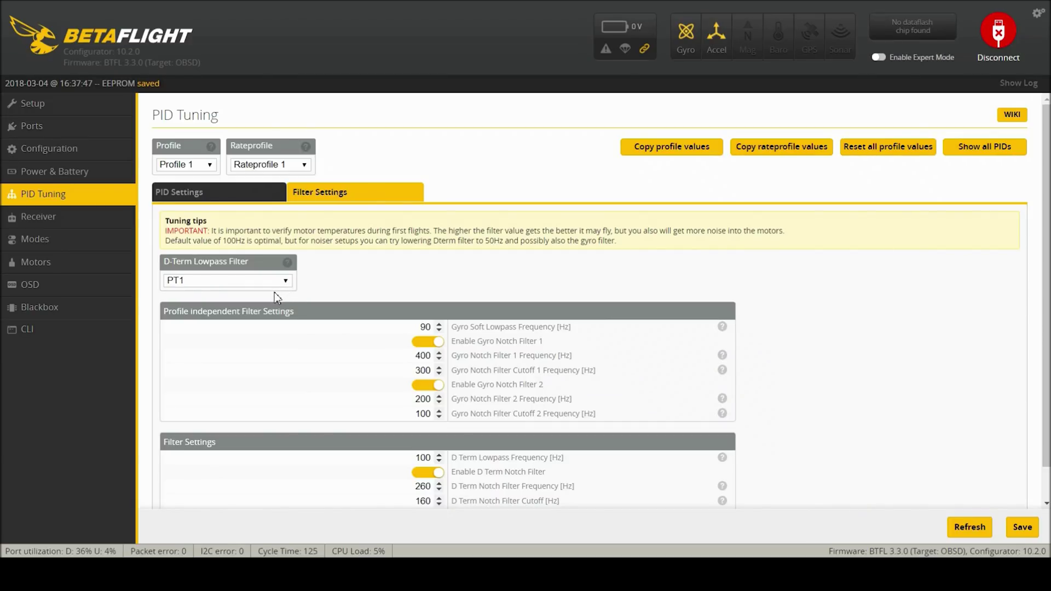
{"action": "left_click", "coordinate": [429, 341]}
{"action": "left_click", "coordinate": [436, 386]}
{"action": "left_click", "coordinate": [438, 474]}
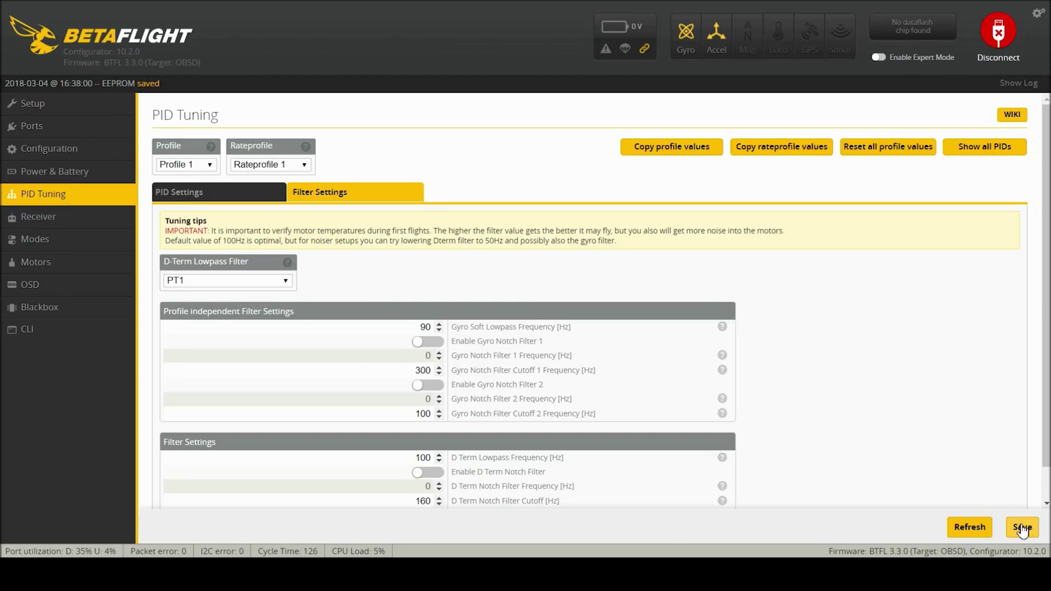
Set the receiver channel map to TAER1234 and save the receiver settings.
{"action": "left_click", "coordinate": [34, 215]}
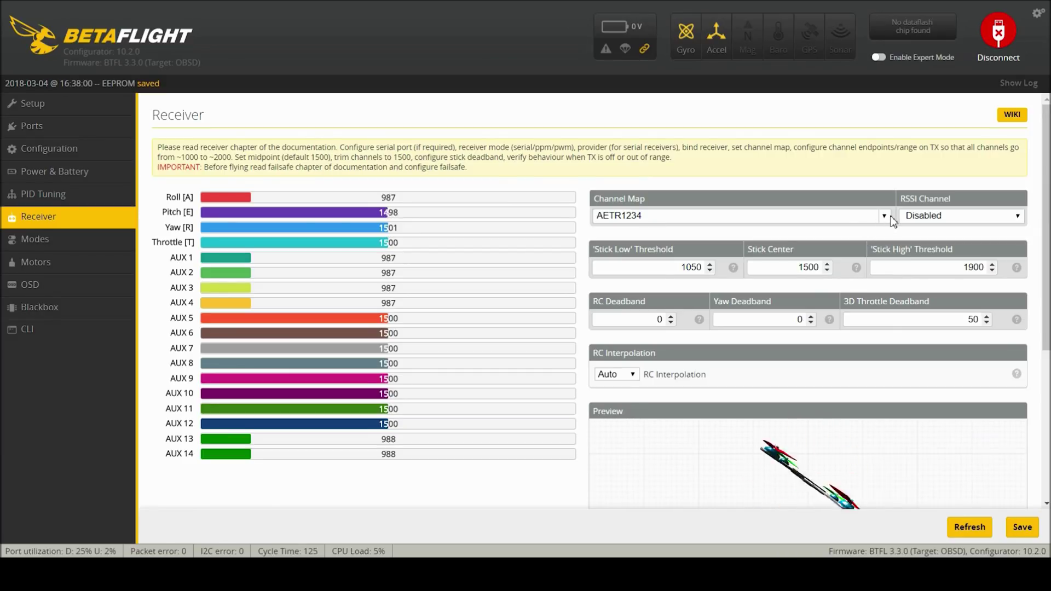
{"action": "type", "text": "TAER1234"}
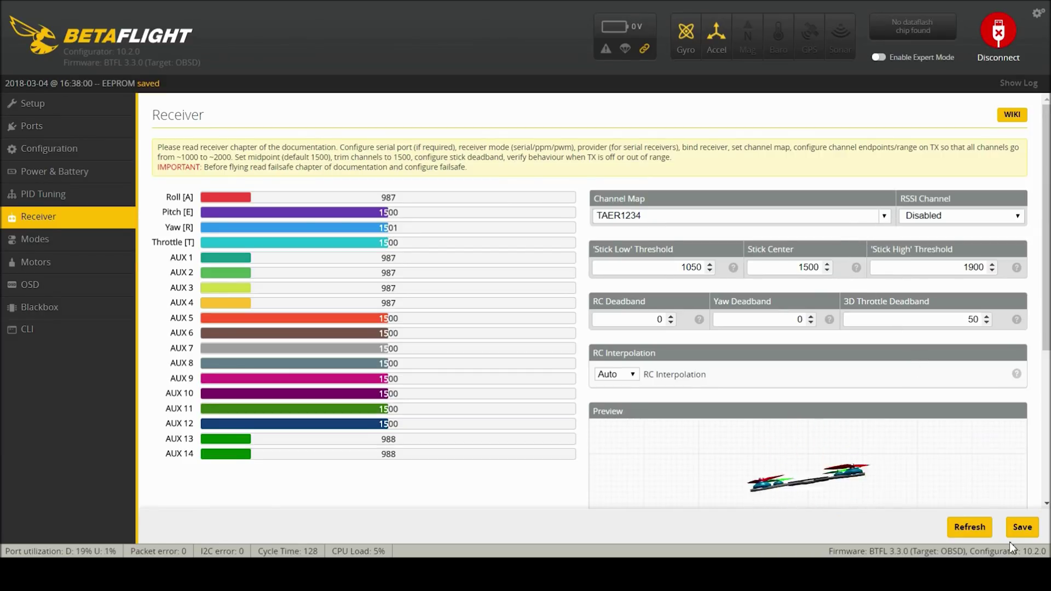
{"action": "left_click", "coordinate": [1021, 530]}
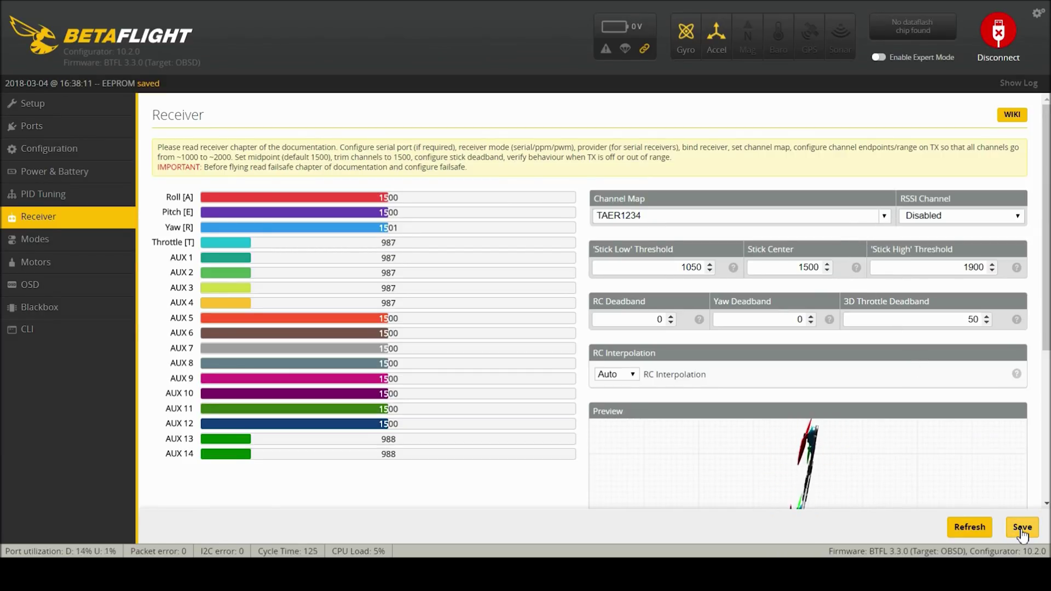
Add an ARM mode range on AUX 1 from 1700 to 2100.
{"action": "left_click", "coordinate": [35, 238]}
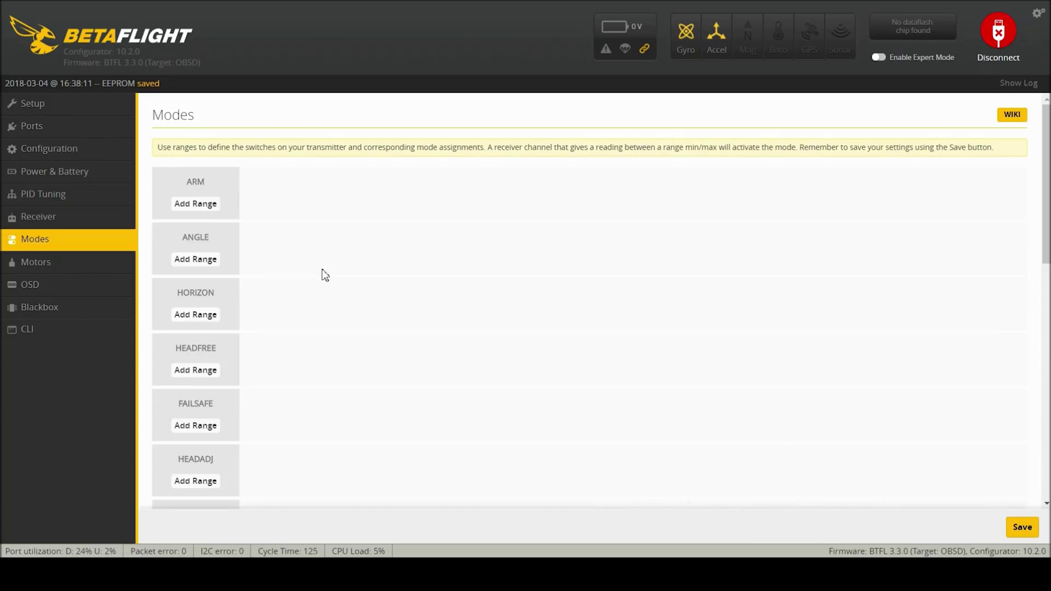
{"action": "left_click", "coordinate": [209, 213]}
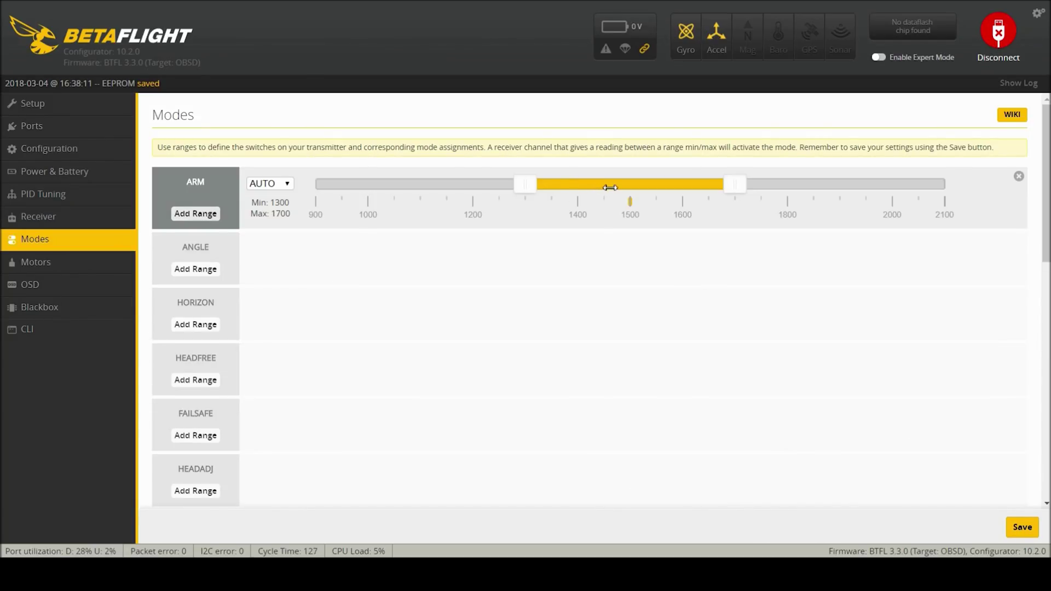
{"action": "left_click_drag", "start_coordinate": [610, 187], "coordinate": [926, 242]}
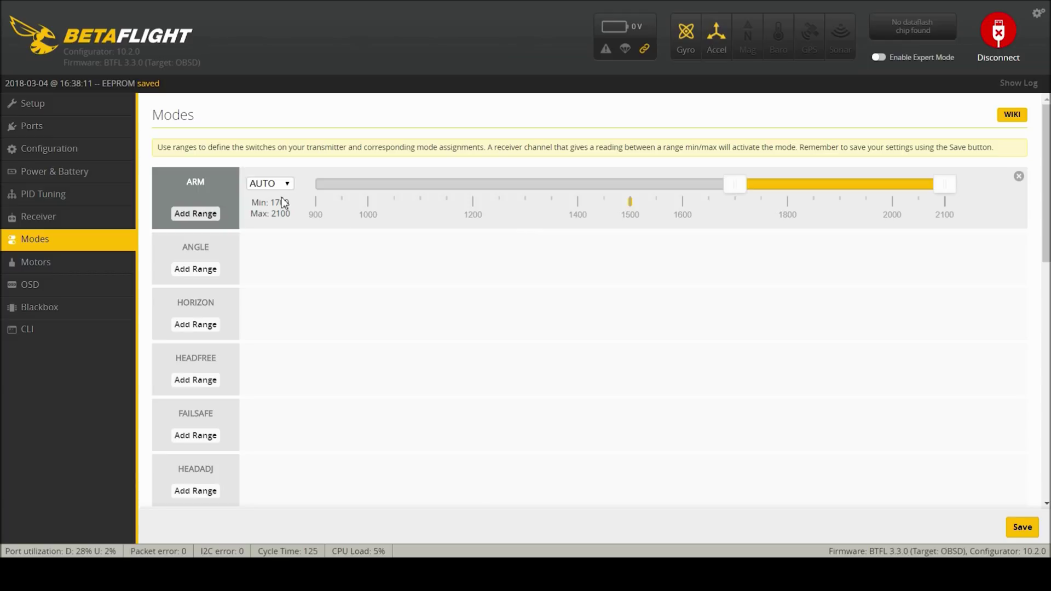
Add mode ranges on AUX 2 for ANGLE from 900 to 1300 and HORIZON from 1300 to 1700.
{"action": "left_click", "coordinate": [201, 273]}
{"action": "left_click_drag", "start_coordinate": [579, 250], "coordinate": [315, 249]}
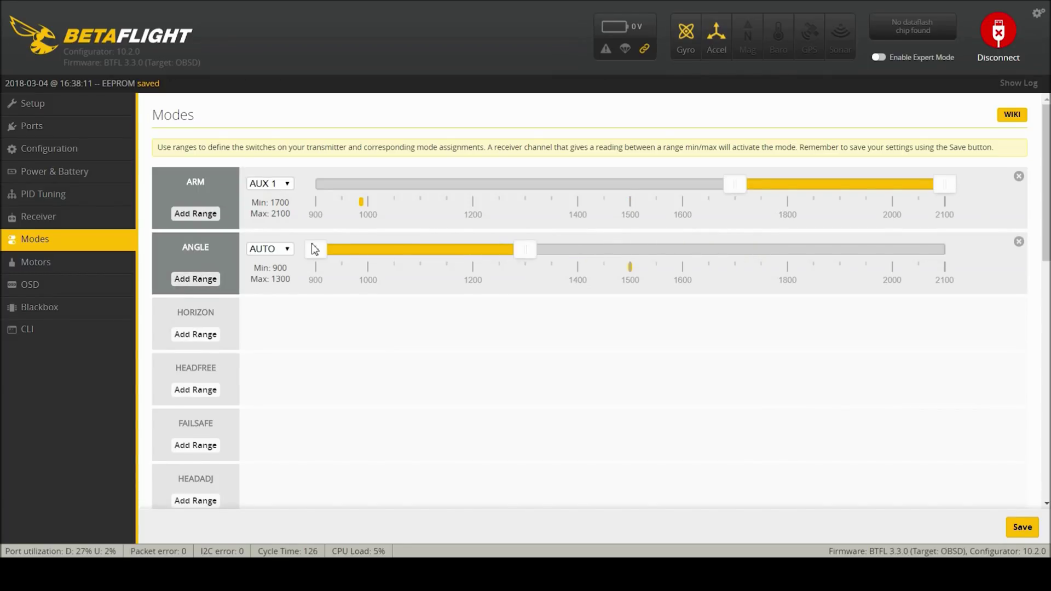
{"action": "left_click", "coordinate": [200, 335]}
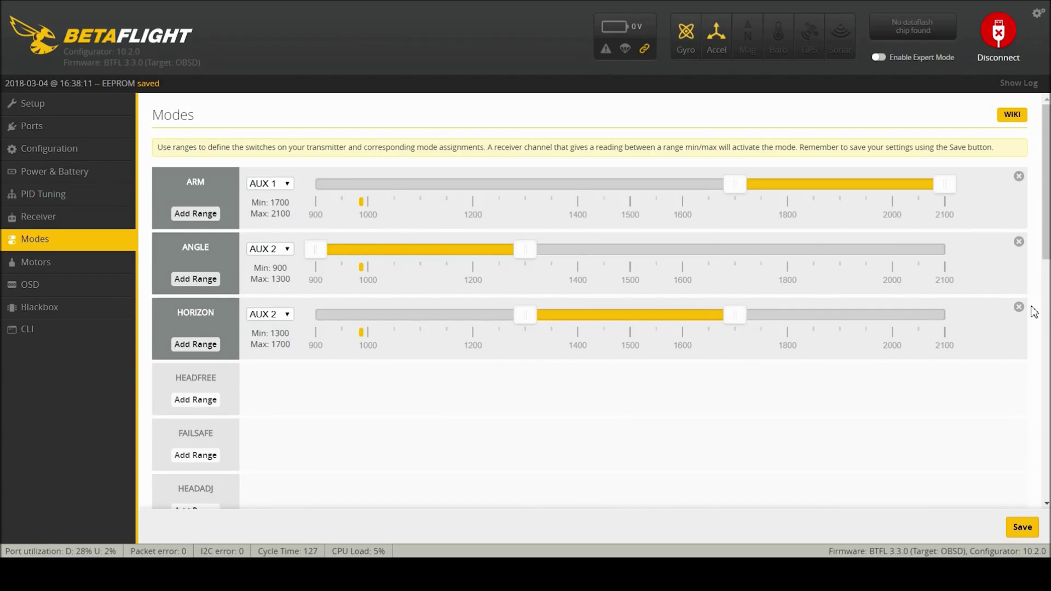
Add a BEEPER mode range on AUX 3 from 1700 to 2100.
{"action": "scroll", "coordinate": [1047, 253], "scroll_direction": "down", "scroll_amount": 3}
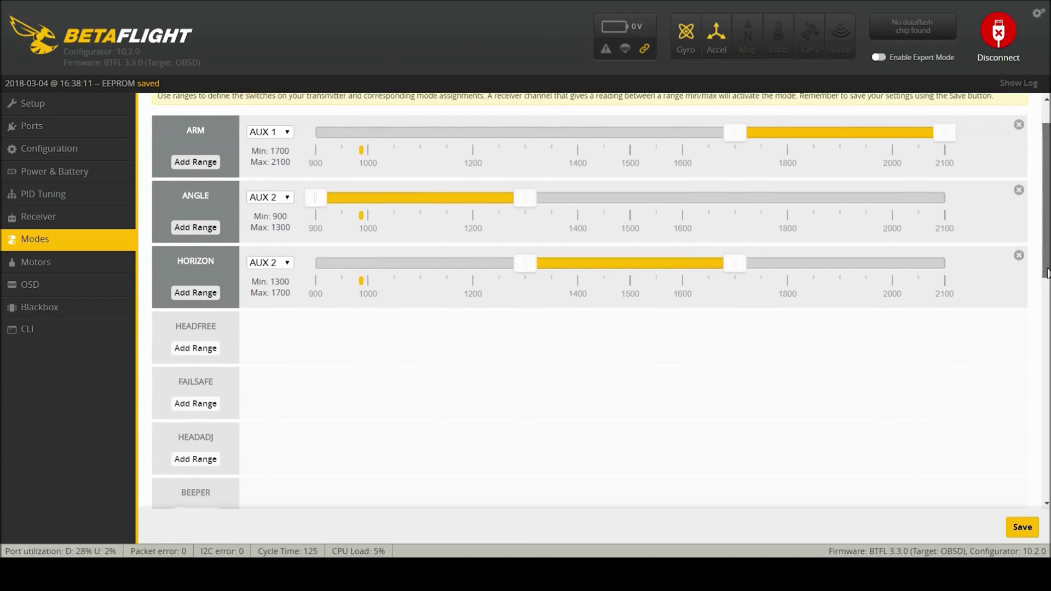
{"action": "scroll", "coordinate": [515, 327], "scroll_direction": "down", "scroll_amount": 2}
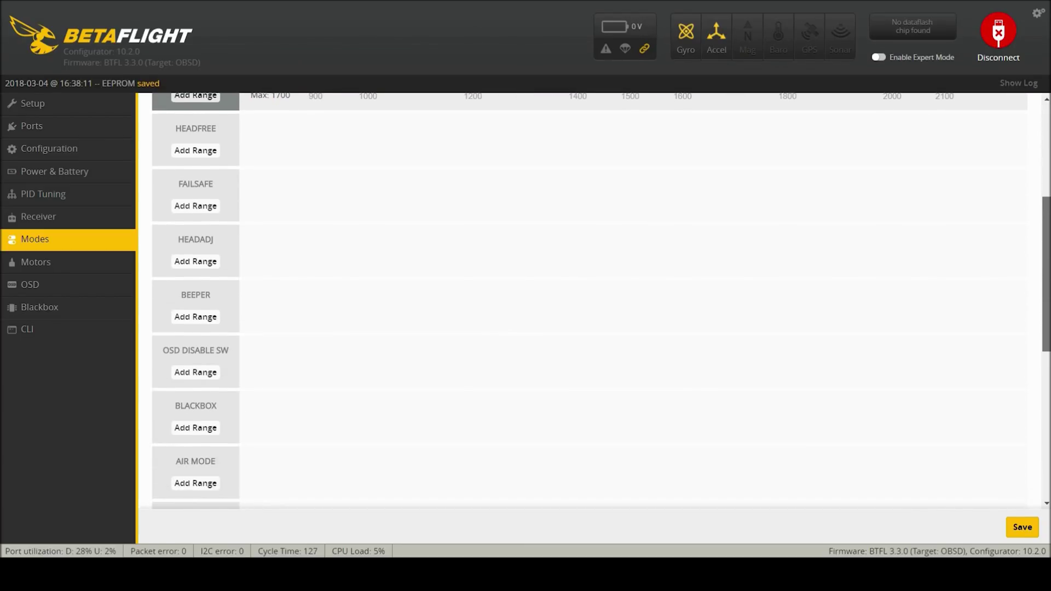
{"action": "left_click", "coordinate": [196, 317]}
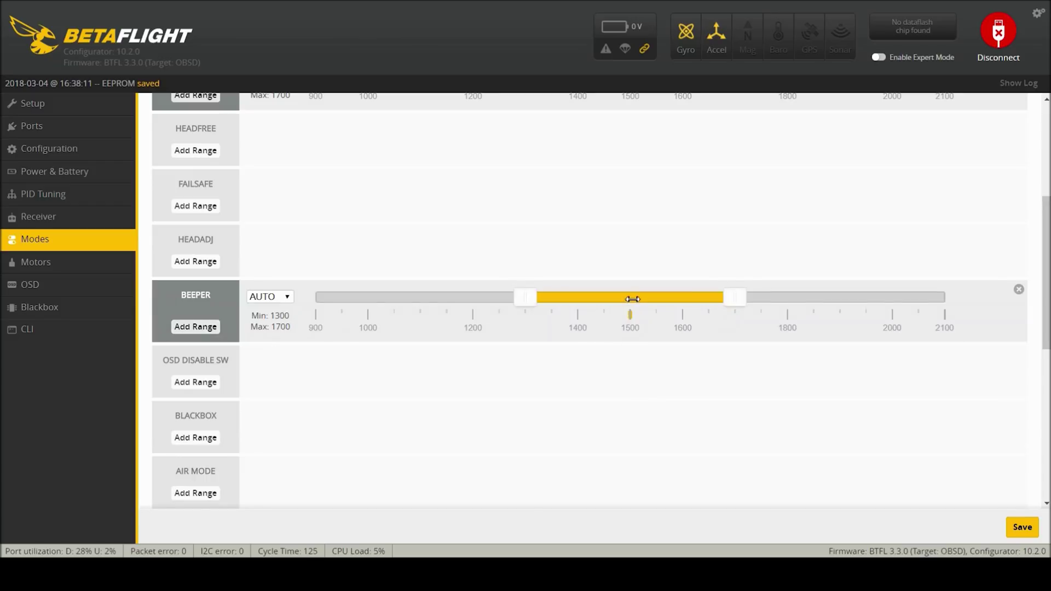
{"action": "left_click_drag", "start_coordinate": [633, 299], "coordinate": [895, 360]}
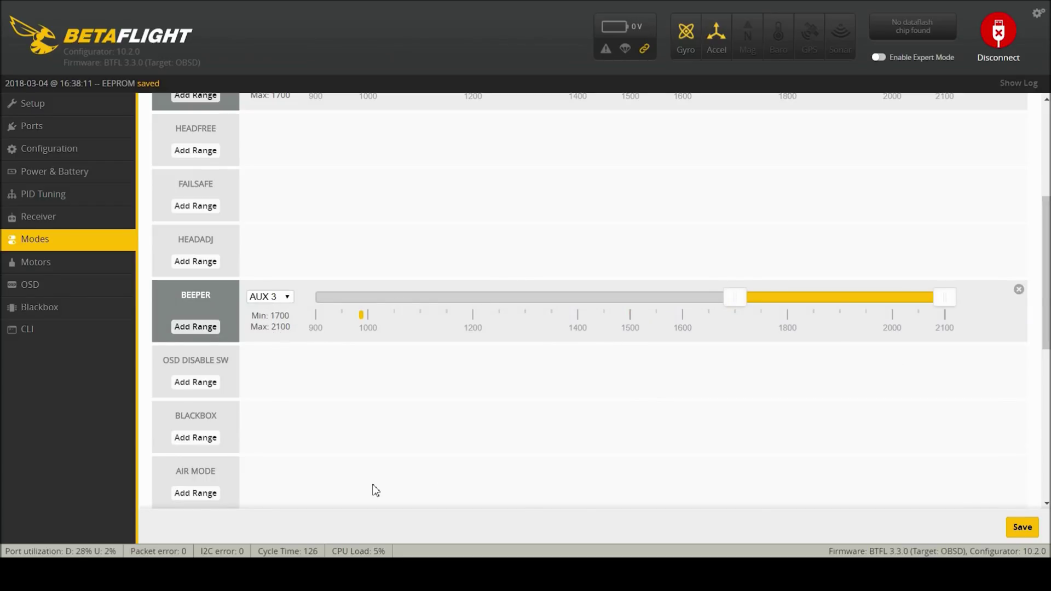
Add an AIR MODE range on AUX 2 from 1300 to 2100.
{"action": "scroll", "coordinate": [270, 236], "scroll_direction": "down", "scroll_amount": 4}
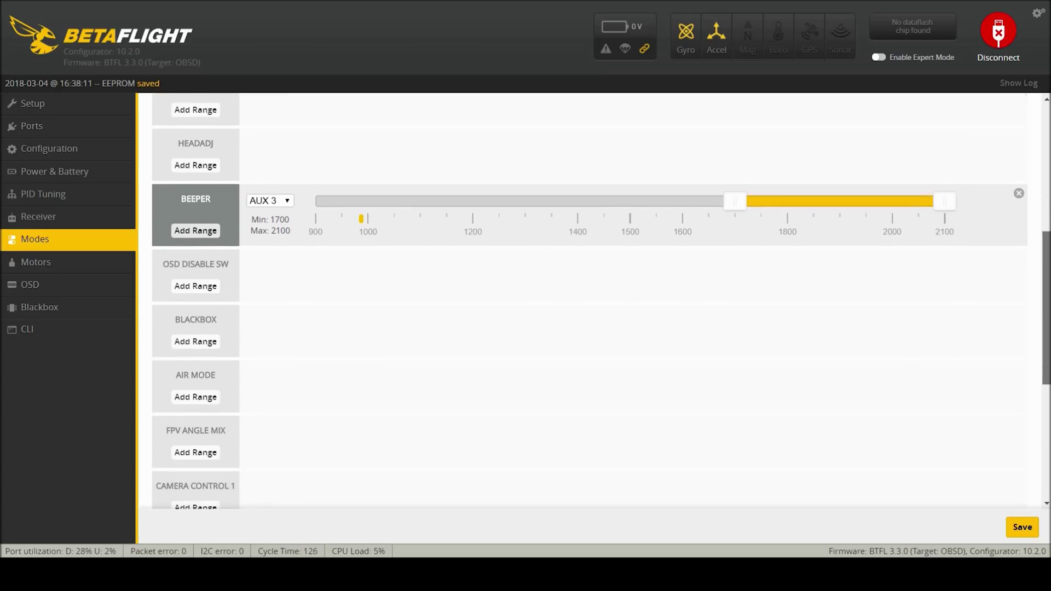
{"action": "left_click", "coordinate": [195, 285]}
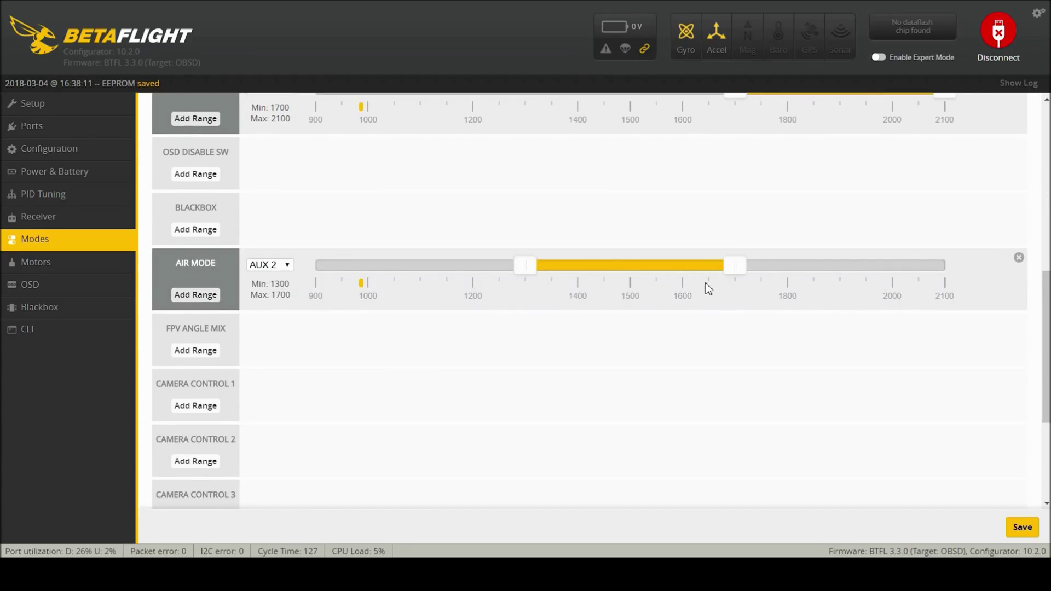
{"action": "left_click_drag", "start_coordinate": [735, 271], "coordinate": [1033, 267]}
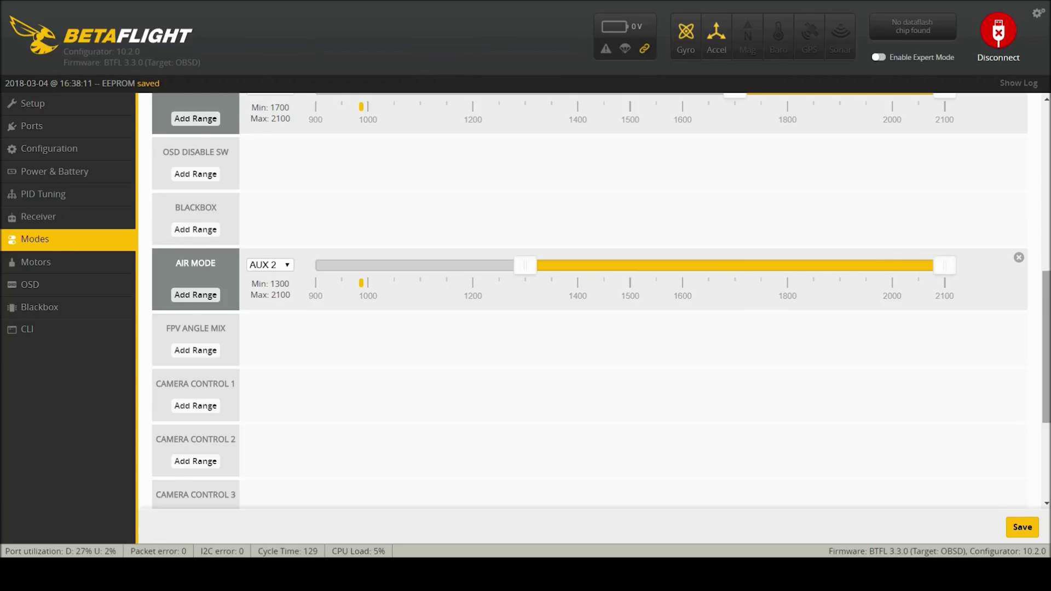
Add a FLIP OVER AFTER CRASH range on AUX 4 from 1700 to 2100 and save the modes.
{"action": "scroll", "coordinate": [1048, 308], "scroll_direction": "down", "scroll_amount": 4}
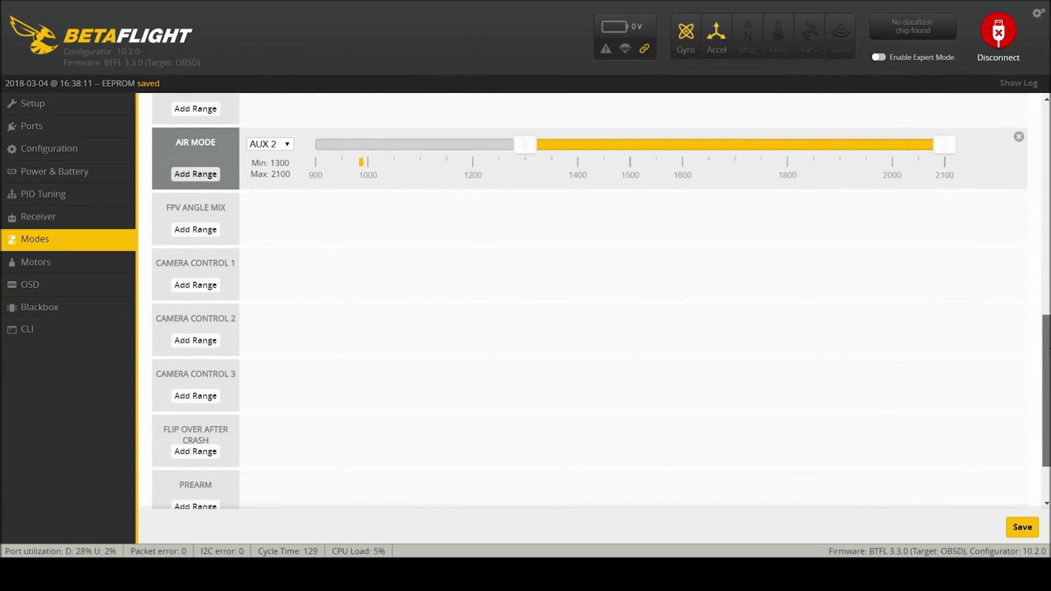
{"action": "scroll", "coordinate": [1040, 411], "scroll_direction": "down", "scroll_amount": 1}
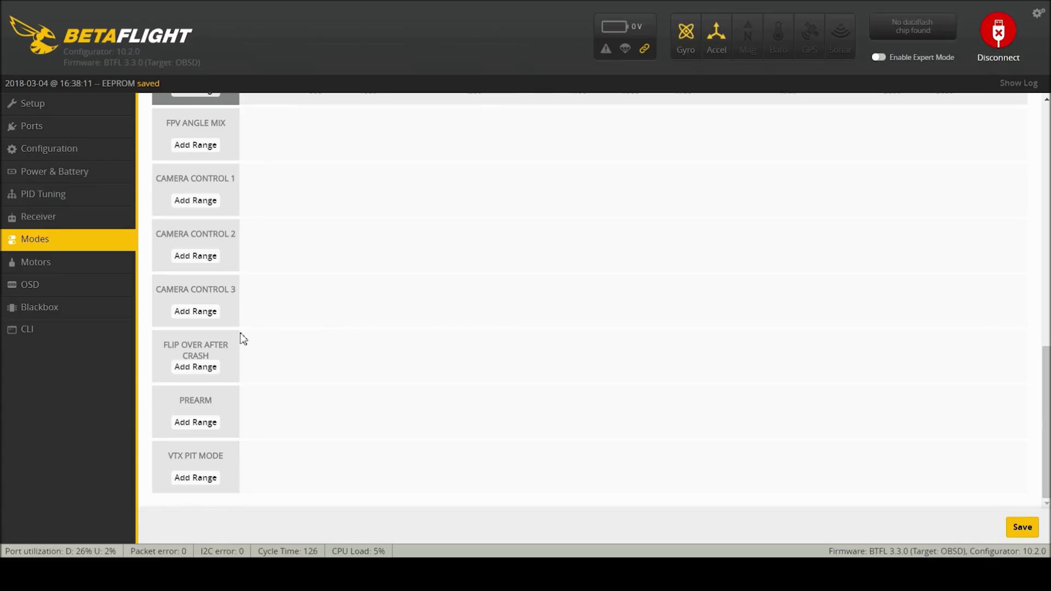
{"action": "left_click", "coordinate": [196, 367]}
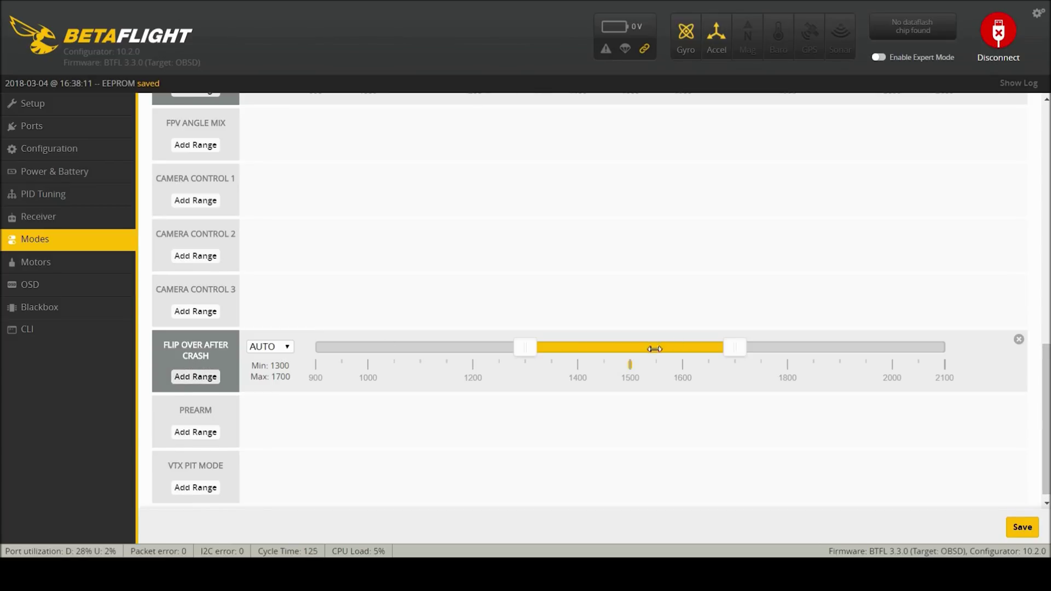
{"action": "left_click_drag", "start_coordinate": [655, 348], "coordinate": [986, 385]}
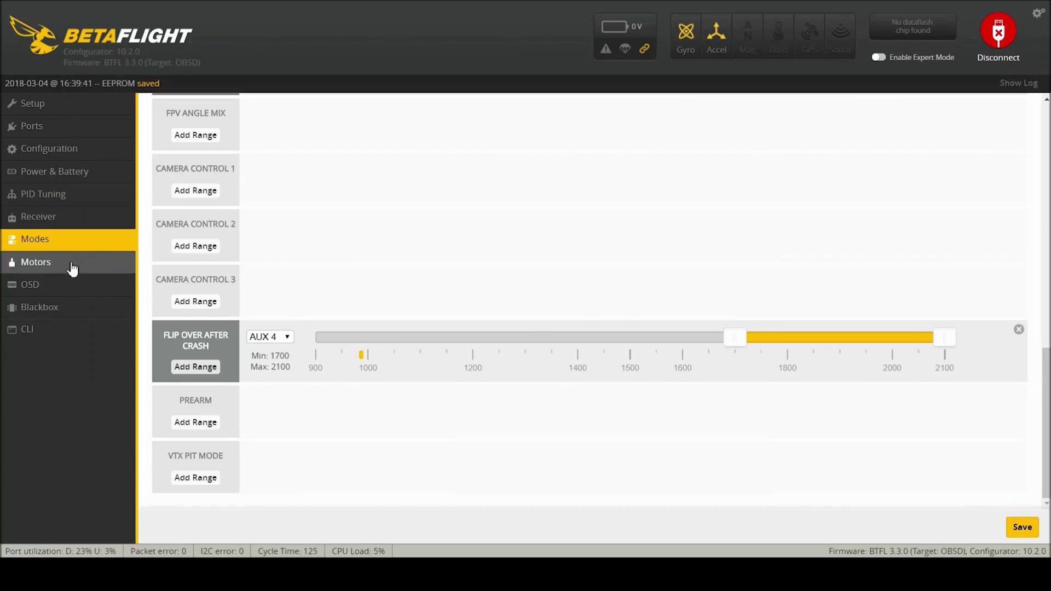
Enable the Crosshairs, Timer 1, Timer 2, Flymode and Craft Name elements in the OSD.
{"action": "left_click", "coordinate": [72, 285]}
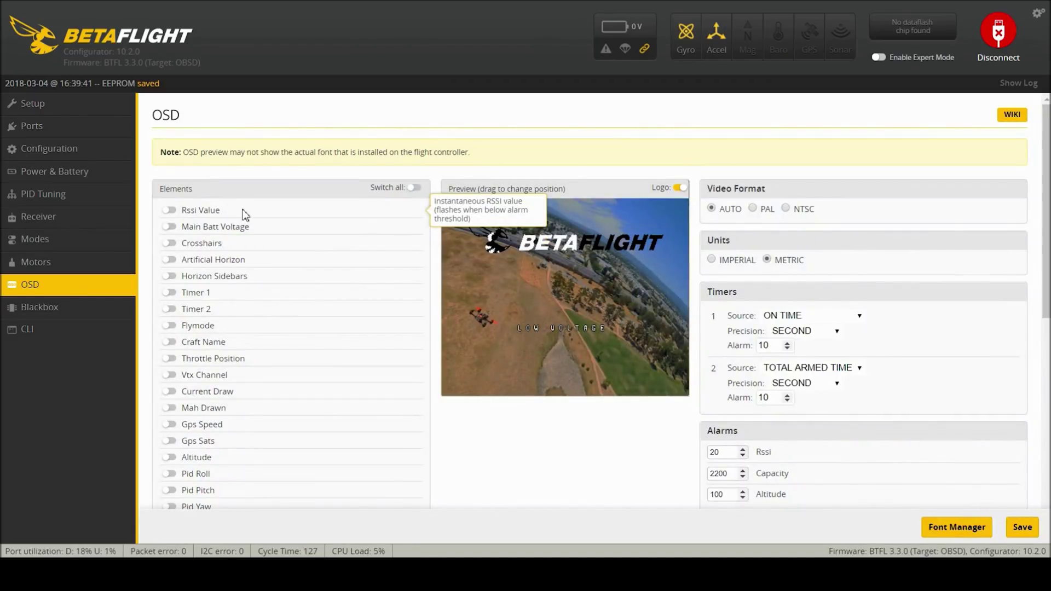
{"action": "left_click", "coordinate": [169, 244]}
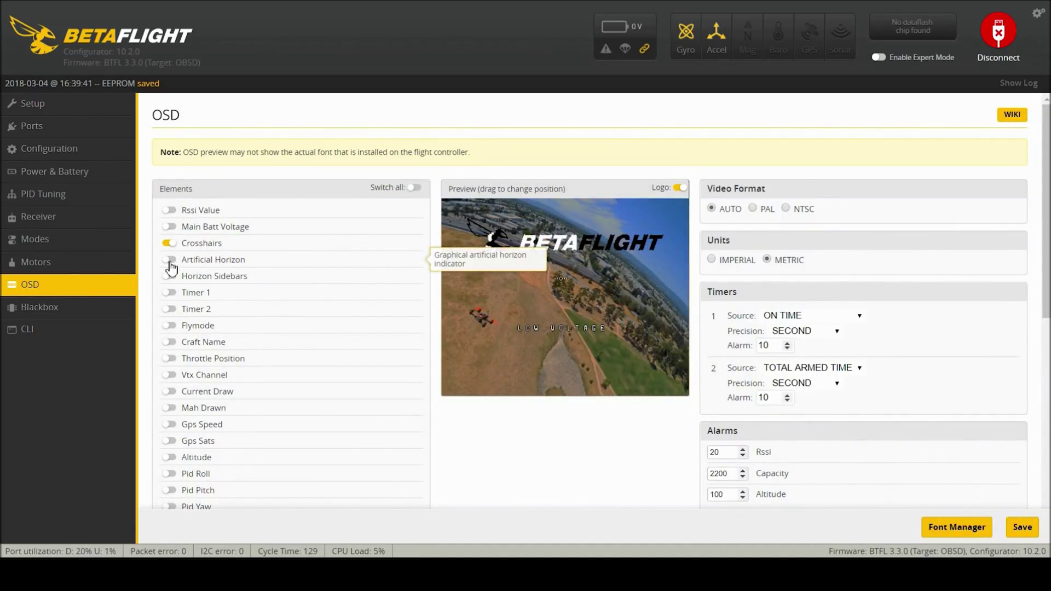
{"action": "left_click", "coordinate": [169, 292]}
{"action": "left_click", "coordinate": [169, 308]}
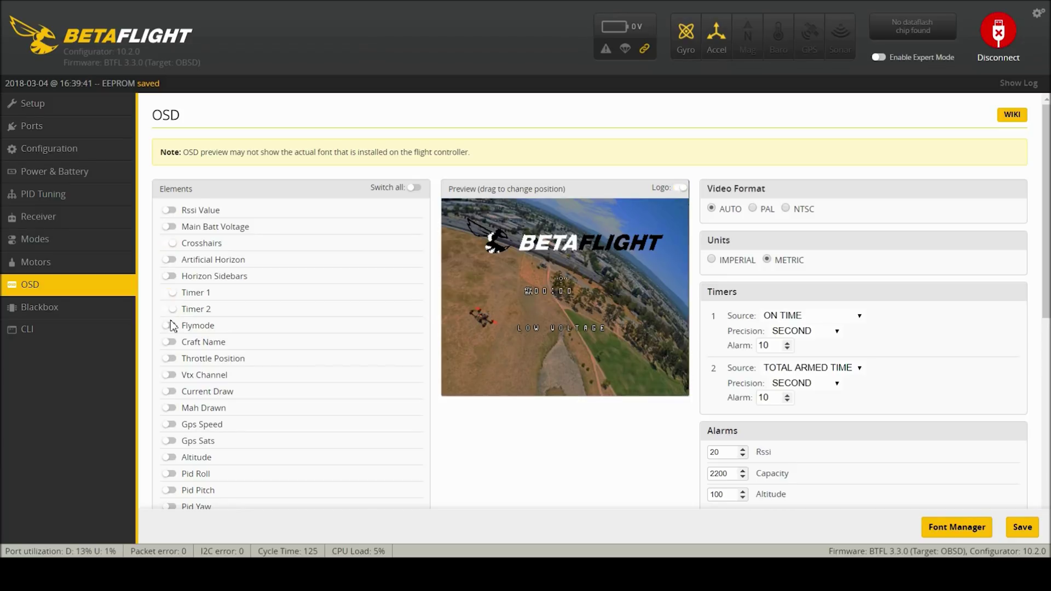
{"action": "left_click", "coordinate": [172, 327]}
{"action": "left_click", "coordinate": [171, 342]}
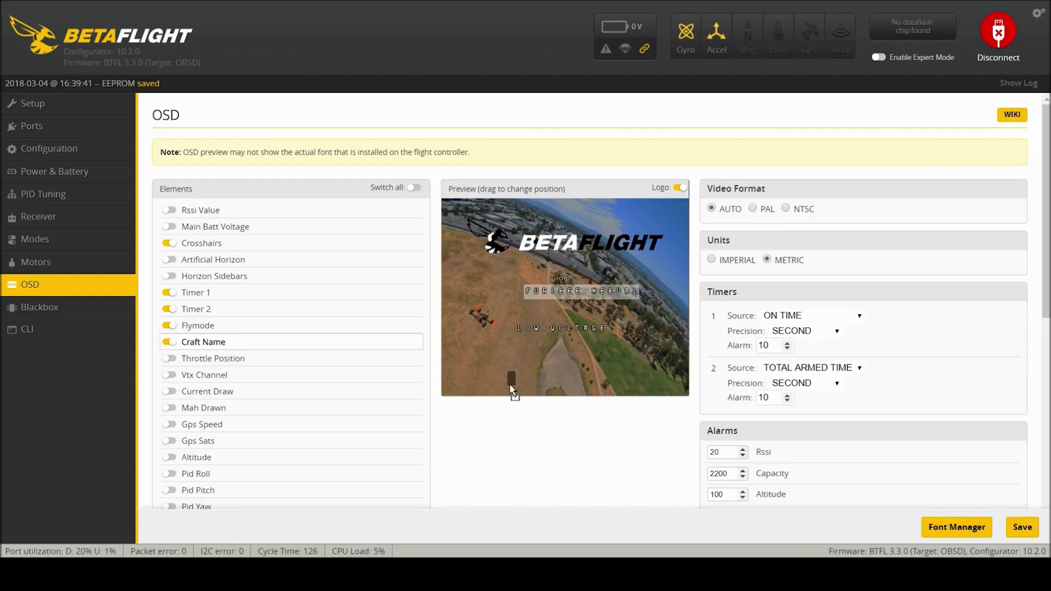
Arrange the OSD elements with the craft name at the bottom of the preview, enable Avg Cell Voltage, and save the OSD settings.
{"action": "left_click_drag", "start_coordinate": [508, 382], "coordinate": [509, 382]}
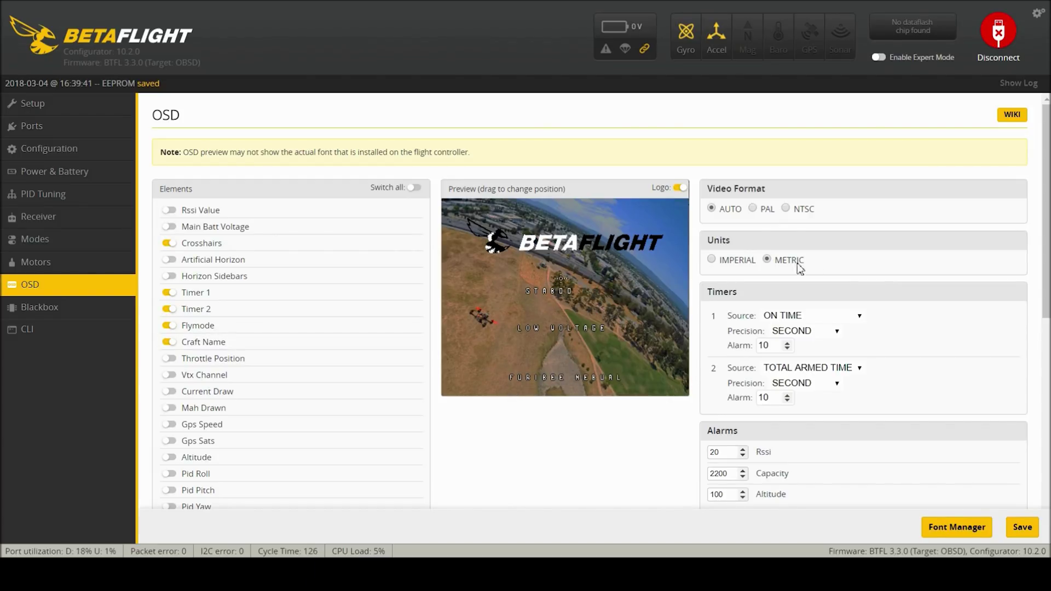
{"action": "scroll", "coordinate": [288, 358], "scroll_direction": "down", "scroll_amount": 5}
{"action": "left_click", "coordinate": [170, 337]}
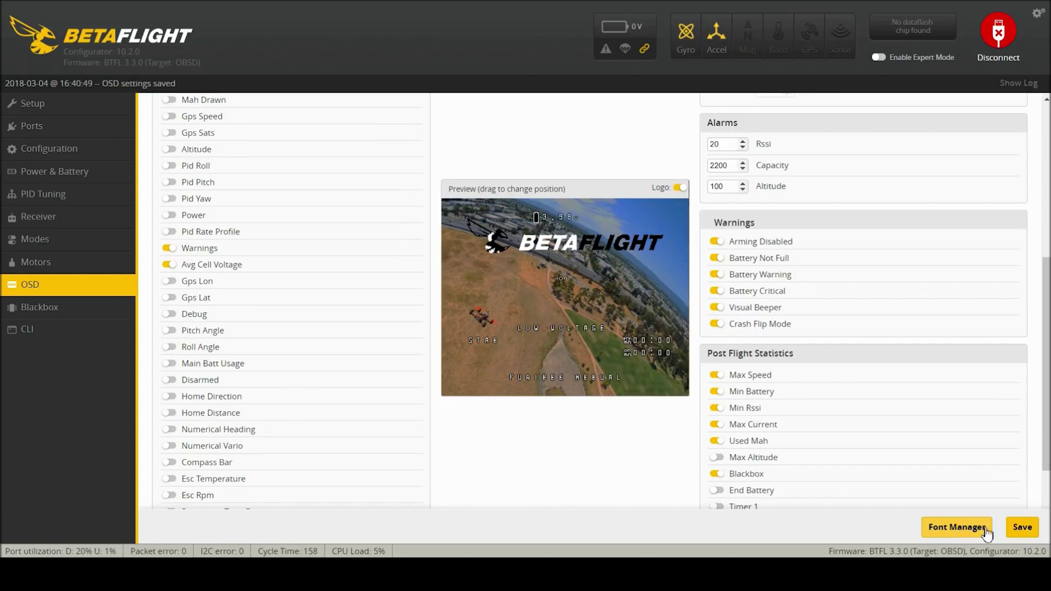
{"action": "left_click", "coordinate": [1022, 529]}
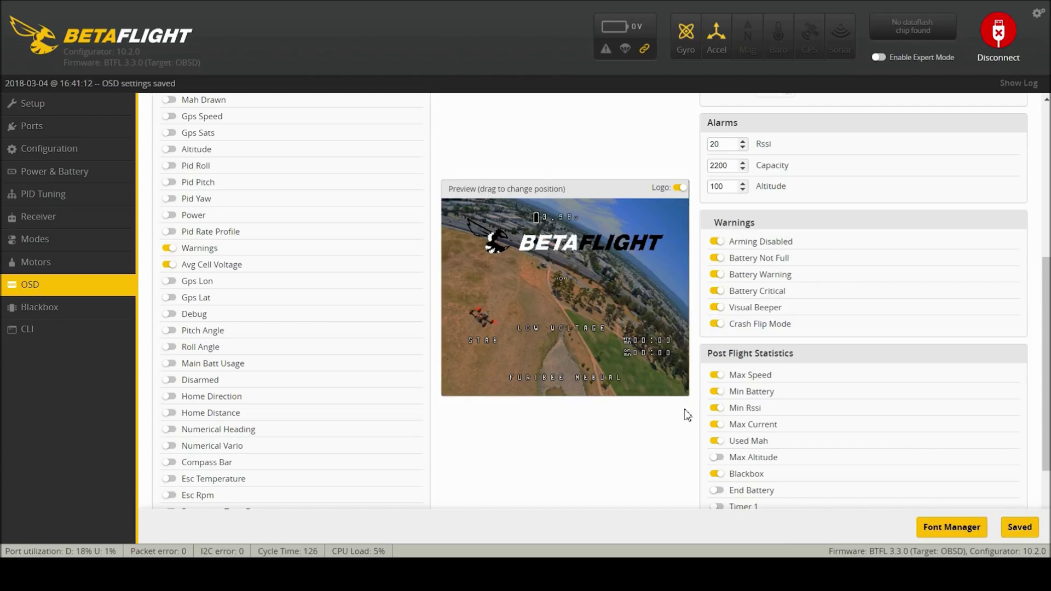
Enable motor test mode and test the four motors with the master throttle, returning it to 1000.
{"action": "left_click", "coordinate": [57, 274]}
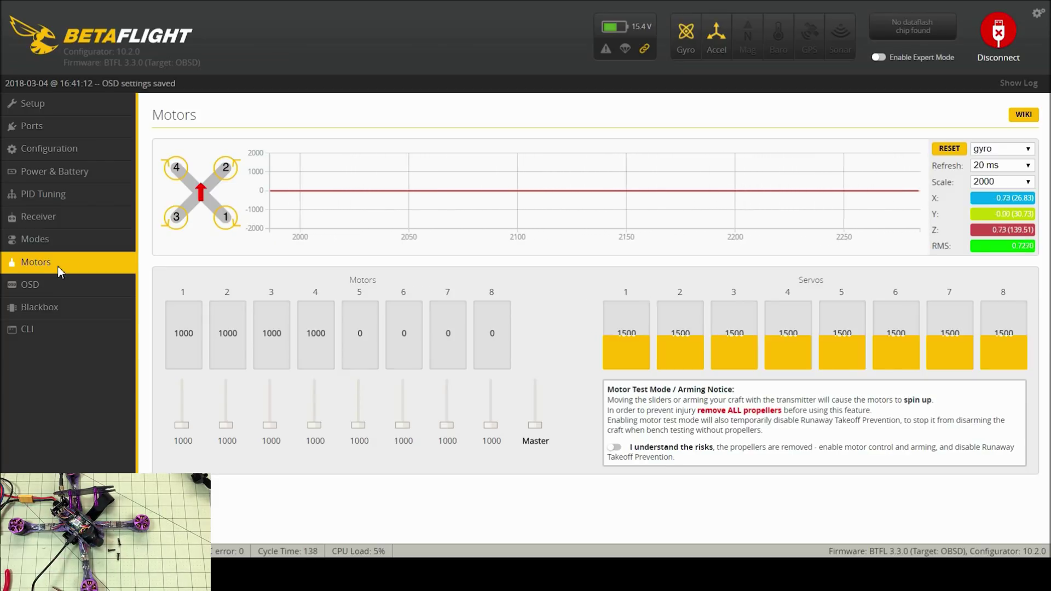
{"action": "left_click", "coordinate": [616, 449]}
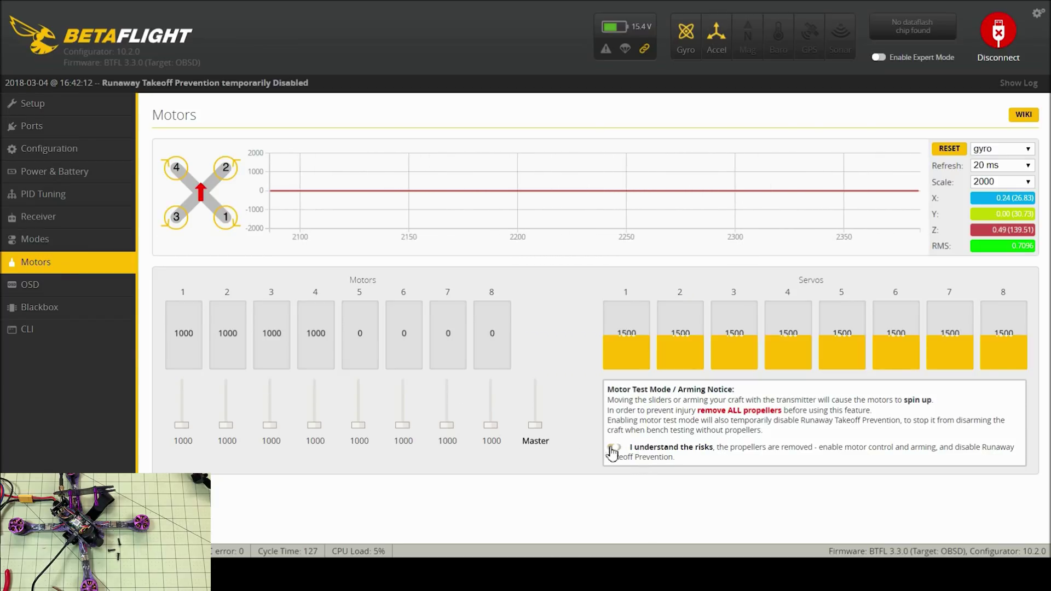
{"action": "left_click_drag", "start_coordinate": [535, 428], "coordinate": [535, 454]}
{"action": "left_click", "coordinate": [536, 427]}
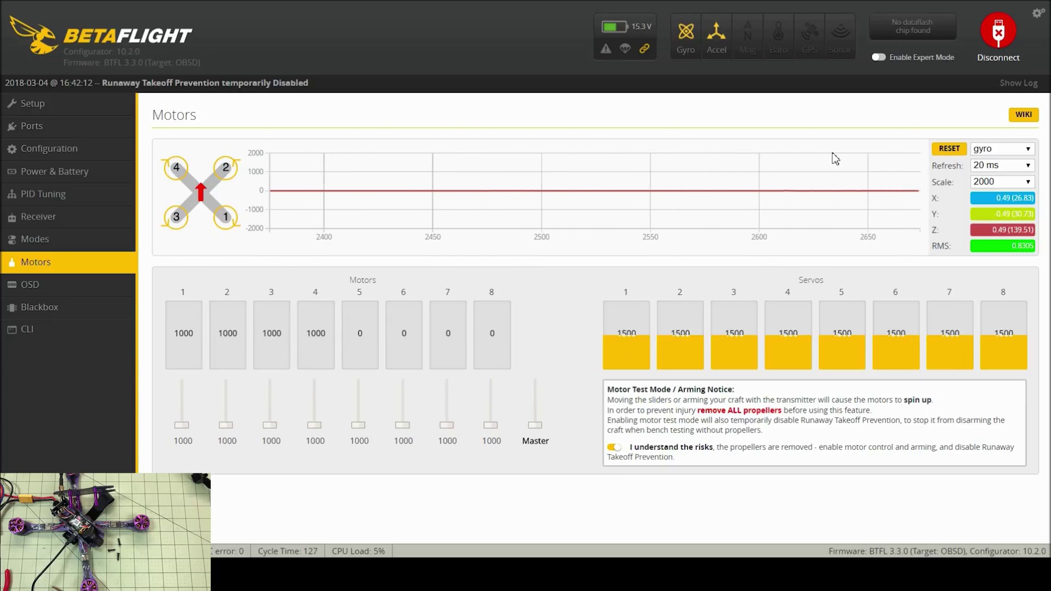
Save the configuration with the MULTISHOT ESC/motor protocol and reboot the flight controller.
{"action": "left_click", "coordinate": [77, 150]}
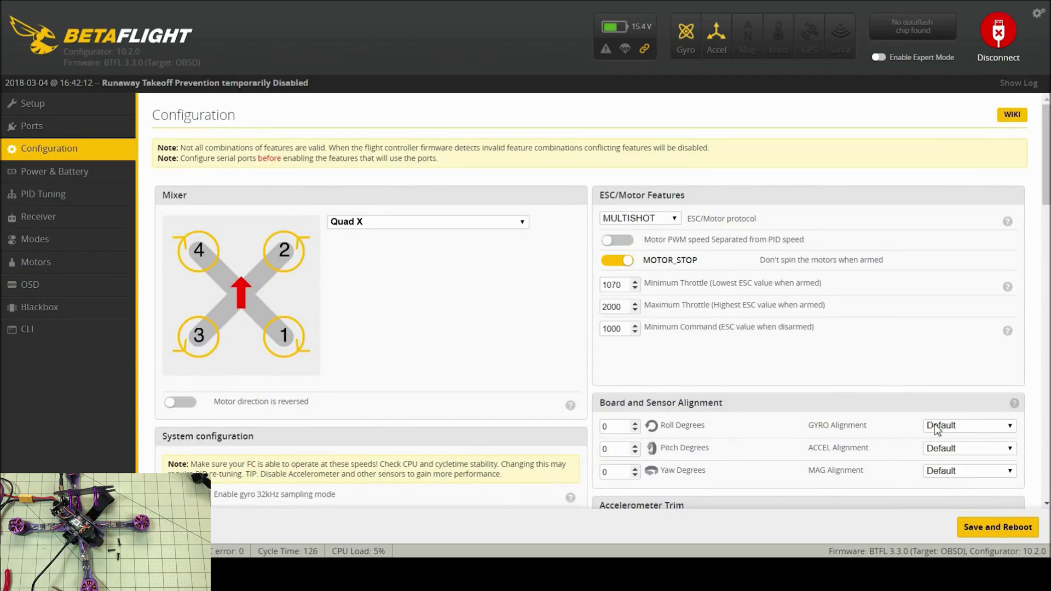
{"action": "left_click", "coordinate": [997, 528]}
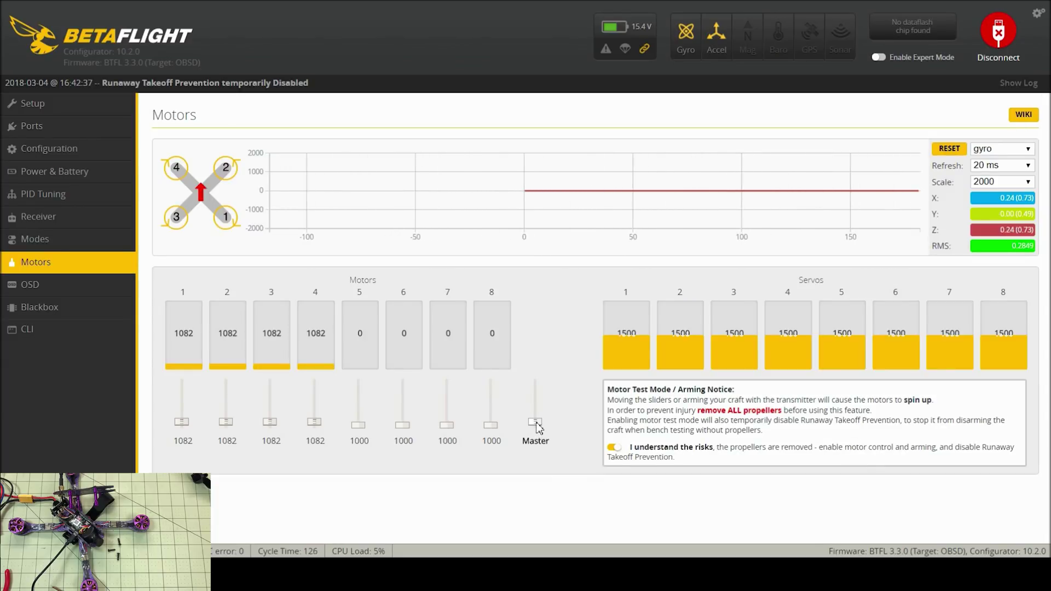
Test all four motors in motor test mode by raising the master throttle to about 1173 and lowering it.
{"action": "scroll", "coordinate": [538, 428], "scroll_direction": "up", "scroll_amount": 5}
{"action": "scroll", "coordinate": [539, 427], "scroll_direction": "down", "scroll_amount": 2}
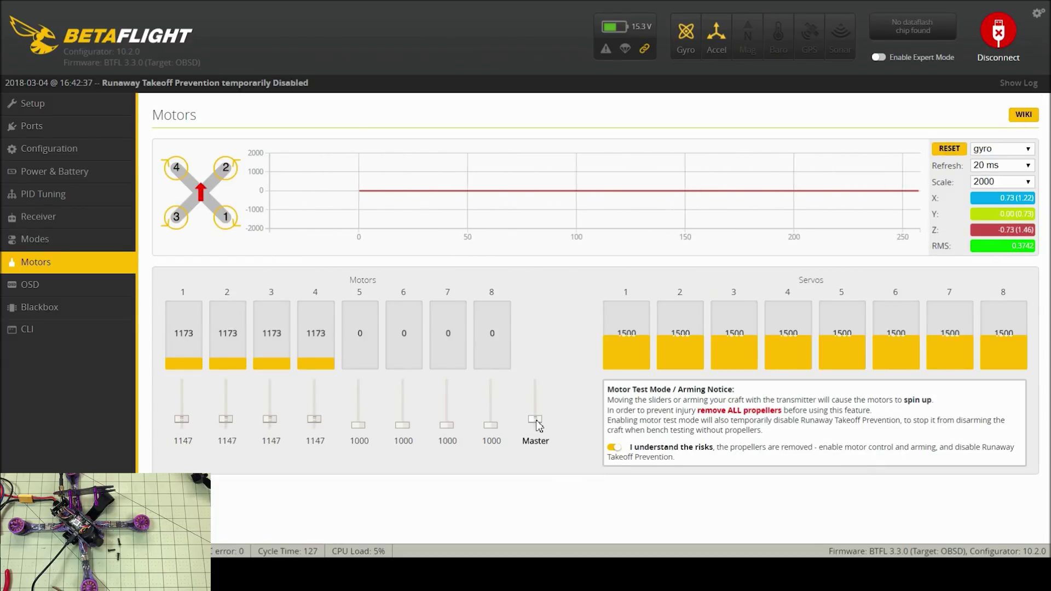
{"action": "scroll", "coordinate": [538, 428], "scroll_direction": "down", "scroll_amount": 4}
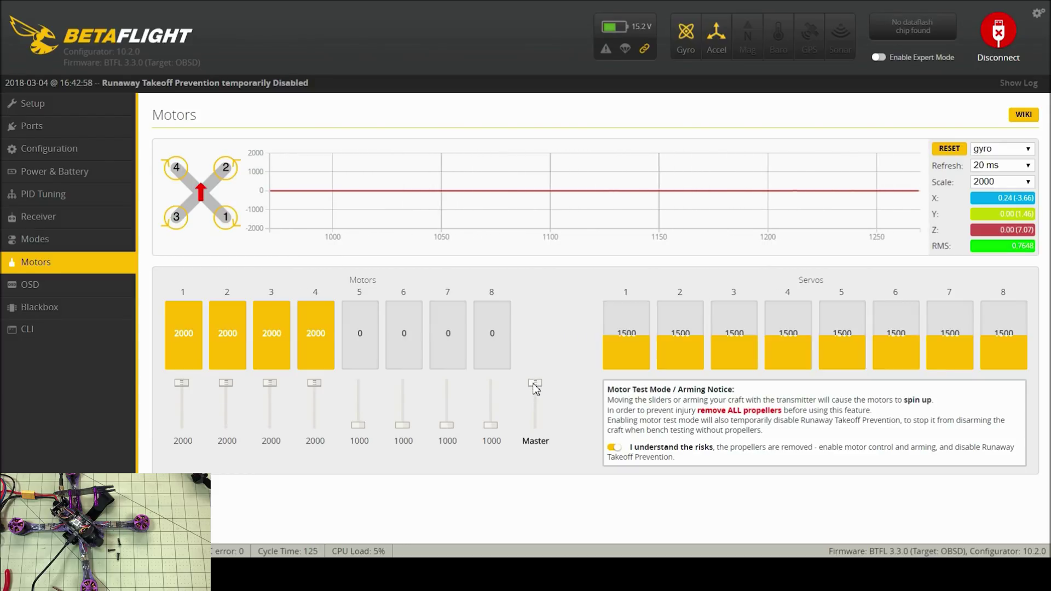
Re-enable motor test mode with the master throttle at 2000 and lower all four motors to 1000.
{"action": "left_click_drag", "start_coordinate": [535, 385], "coordinate": [535, 486]}
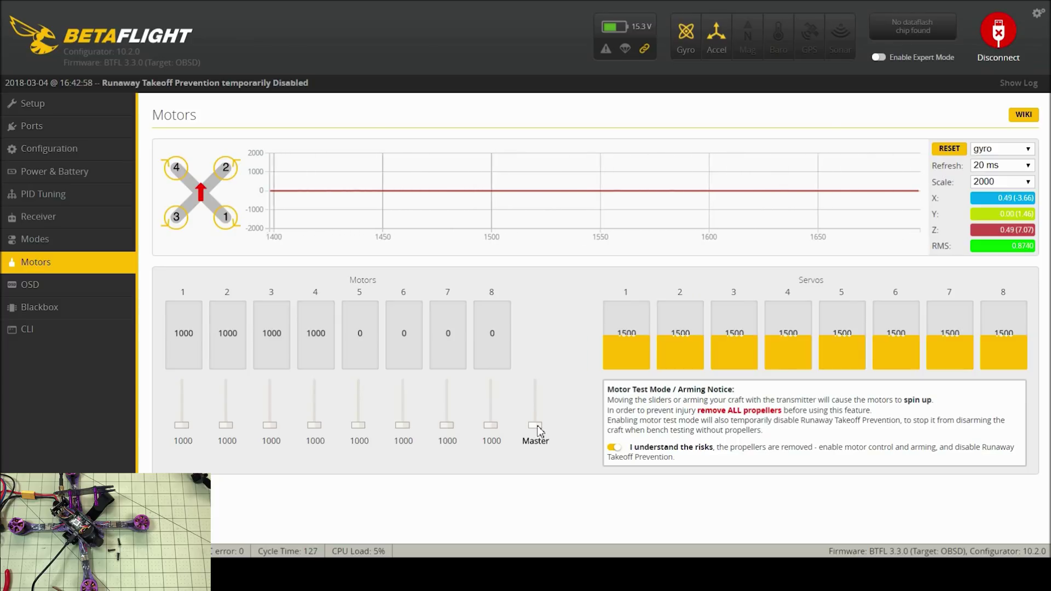
{"action": "left_click_drag", "start_coordinate": [536, 426], "coordinate": [535, 436]}
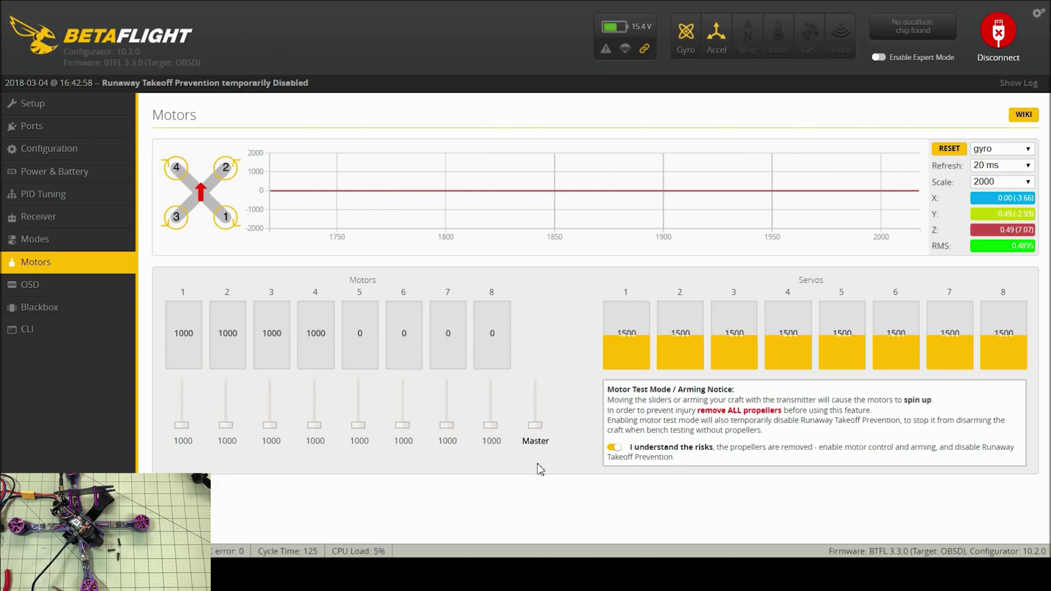
Disable motor test mode, switch to the BLHeli ESC setup program, connect through COM 18 at 115200 baud and read the ESC setup.
{"action": "left_click", "coordinate": [614, 449]}
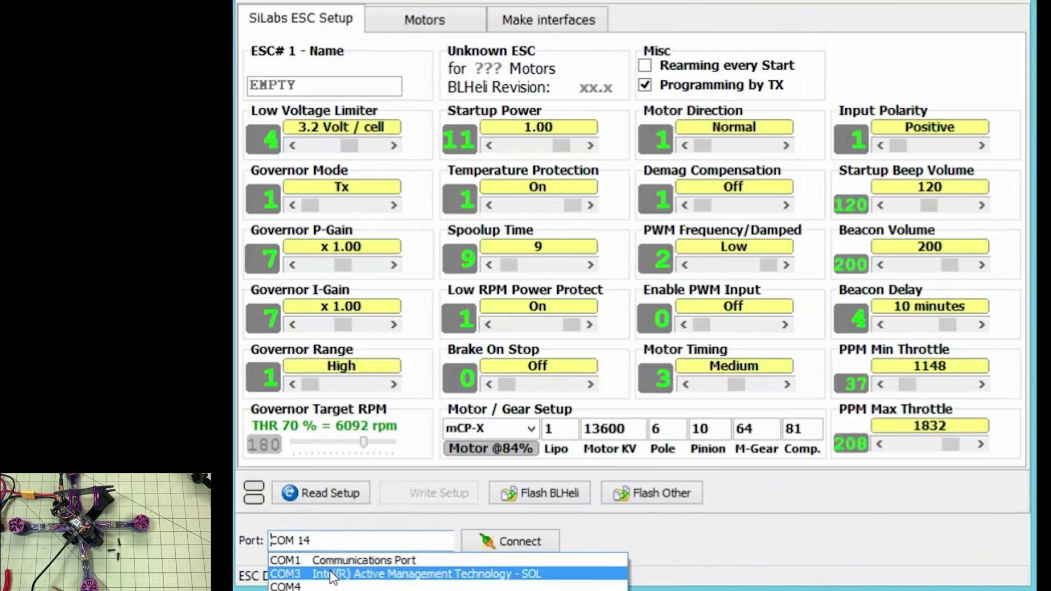
{"action": "left_click", "coordinate": [469, 564]}
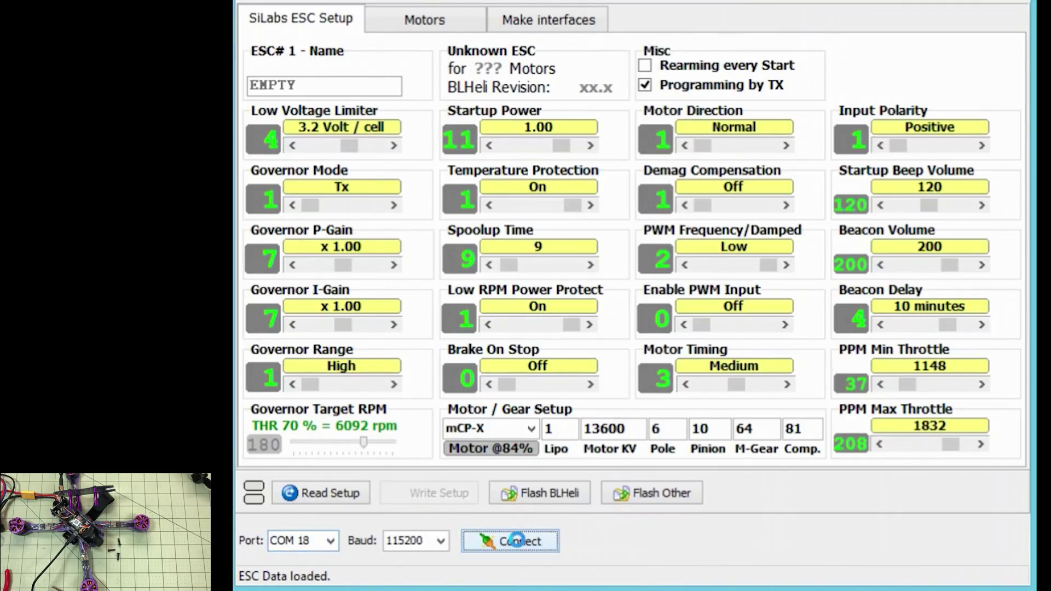
{"action": "left_click", "coordinate": [343, 492]}
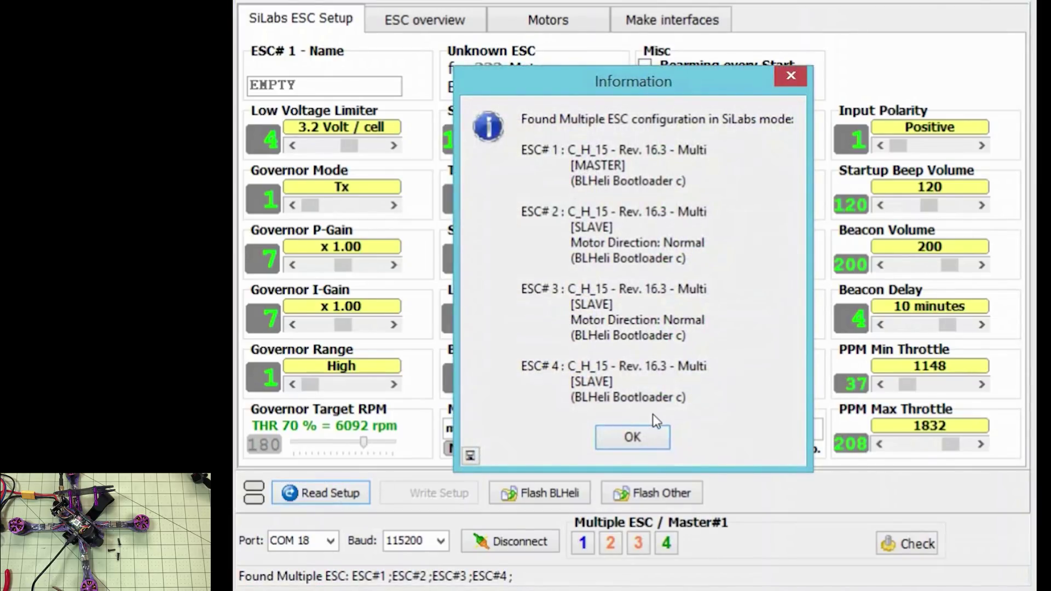
{"action": "left_click", "coordinate": [632, 437]}
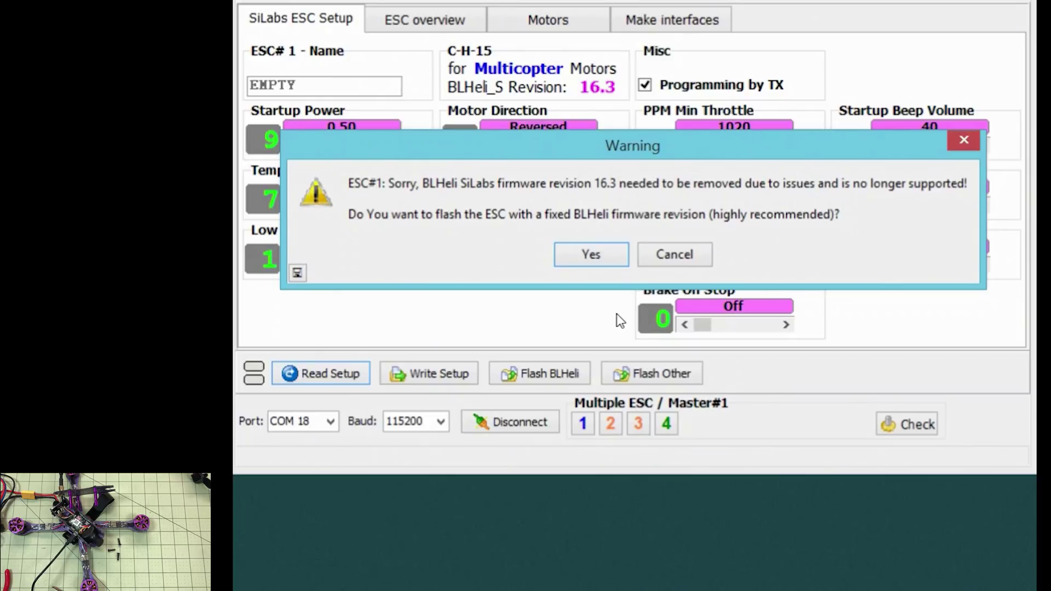
Flash all four C-H-15 ESCs with the fixed BLHeli_S firmware revision 16.7, and open the ESC overview.
{"action": "left_click", "coordinate": [591, 255]}
{"action": "left_click", "coordinate": [417, 376]}
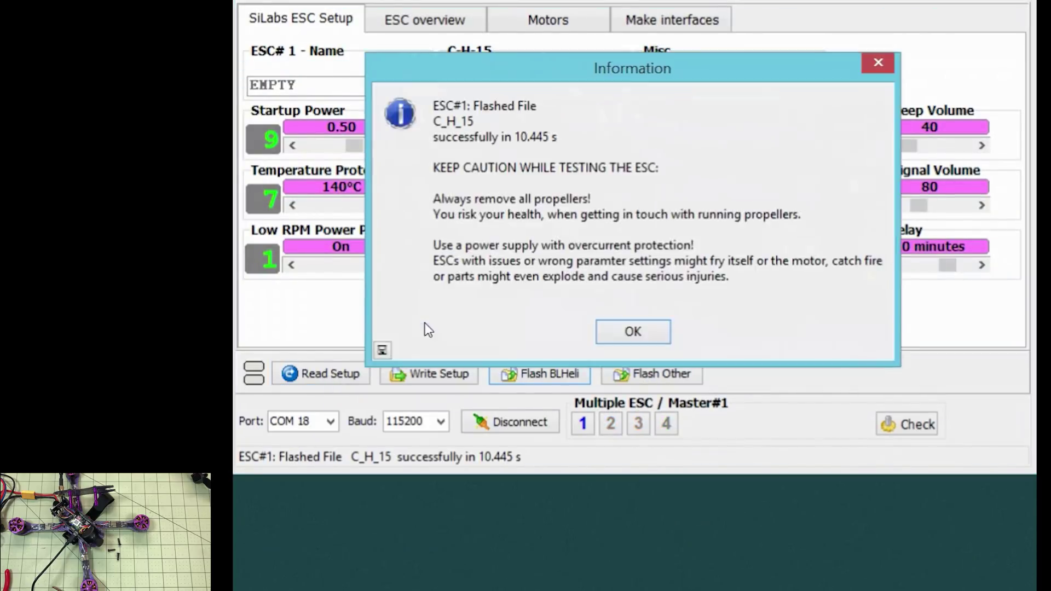
{"action": "left_click", "coordinate": [629, 329]}
{"action": "left_click", "coordinate": [586, 255]}
{"action": "left_click", "coordinate": [422, 368]}
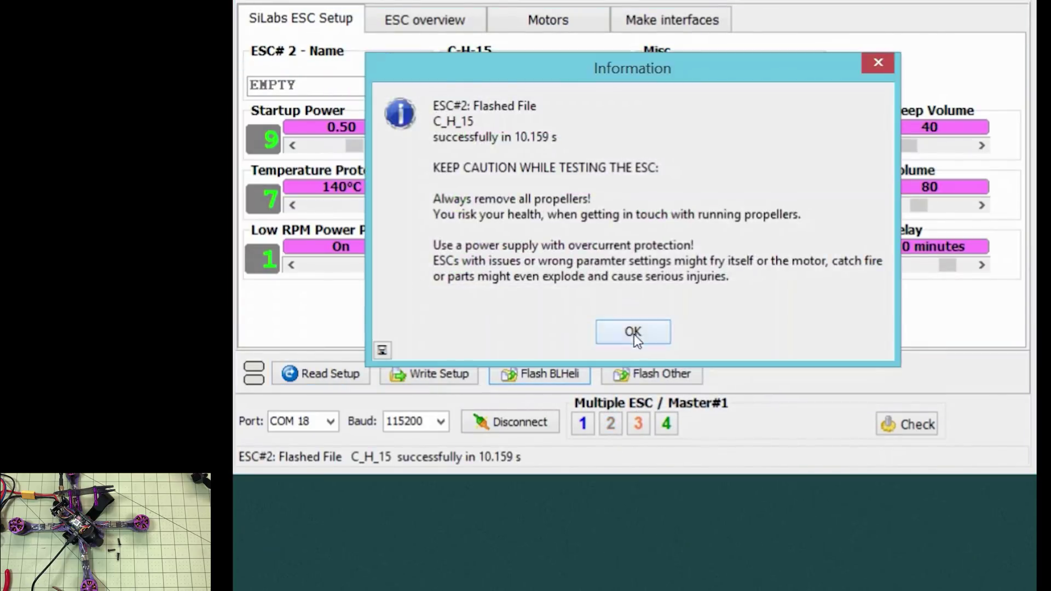
{"action": "left_click", "coordinate": [629, 331]}
{"action": "left_click", "coordinate": [410, 284]}
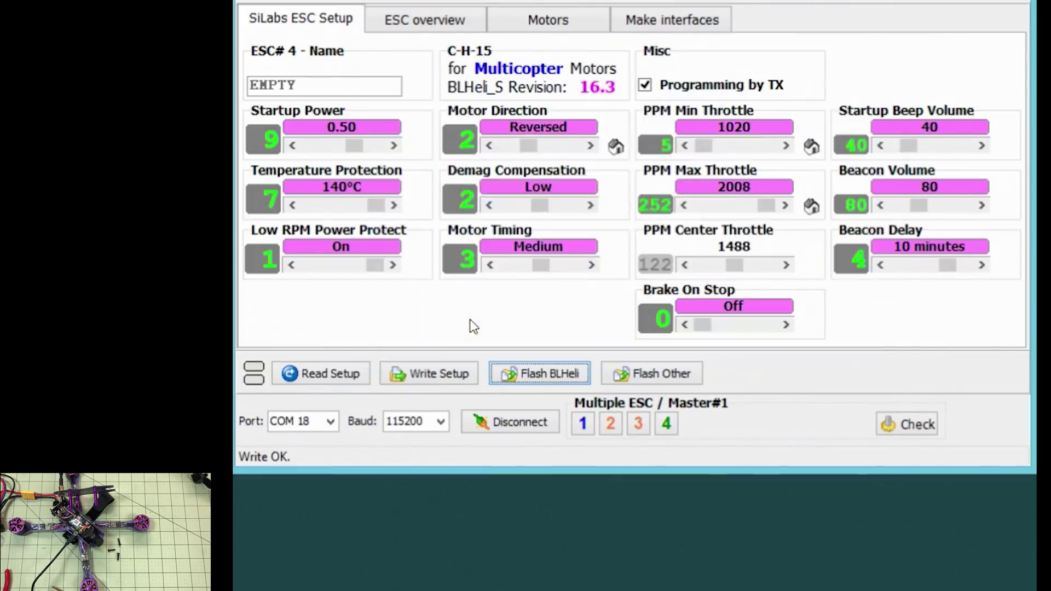
{"action": "left_click", "coordinate": [427, 284]}
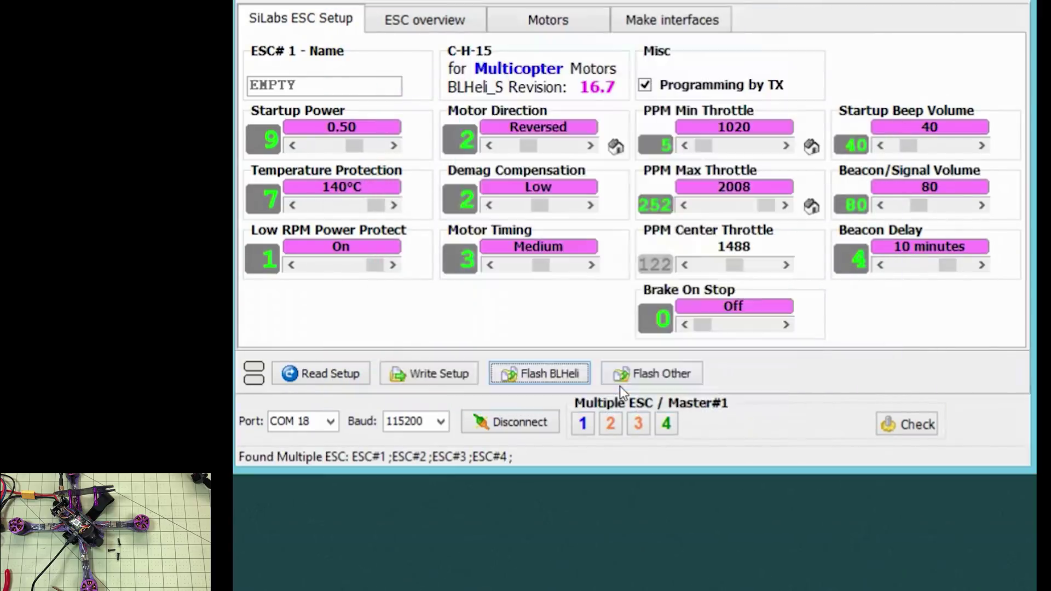
{"action": "left_click", "coordinate": [420, 18]}
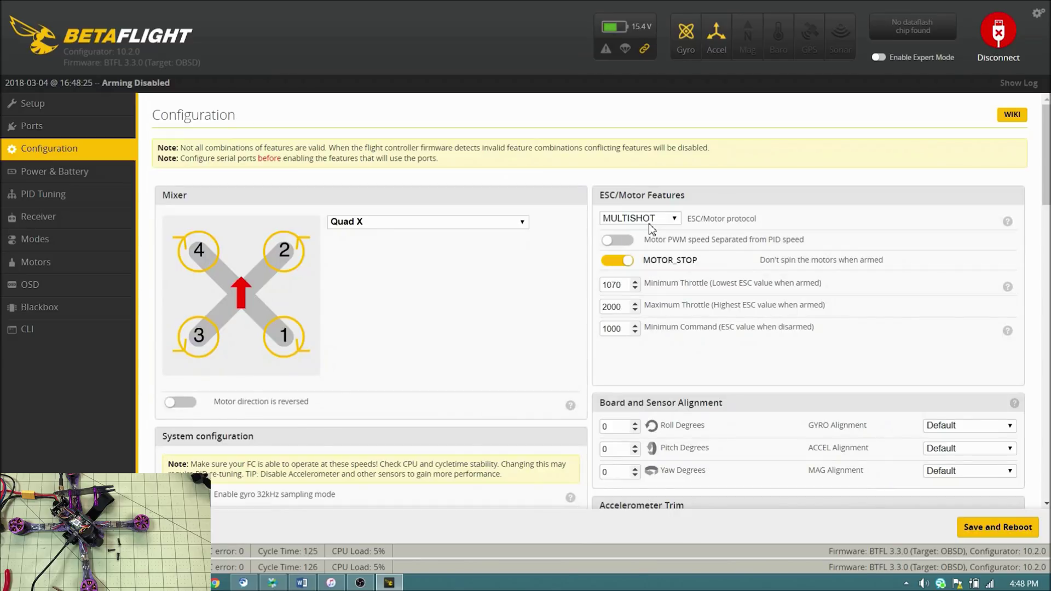
Switch back to Betaflight Configurator, set the ESC/motor protocol to DSHOT600, and save and reboot the flight controller.
{"action": "left_click", "coordinate": [649, 224]}
{"action": "left_click", "coordinate": [647, 316]}
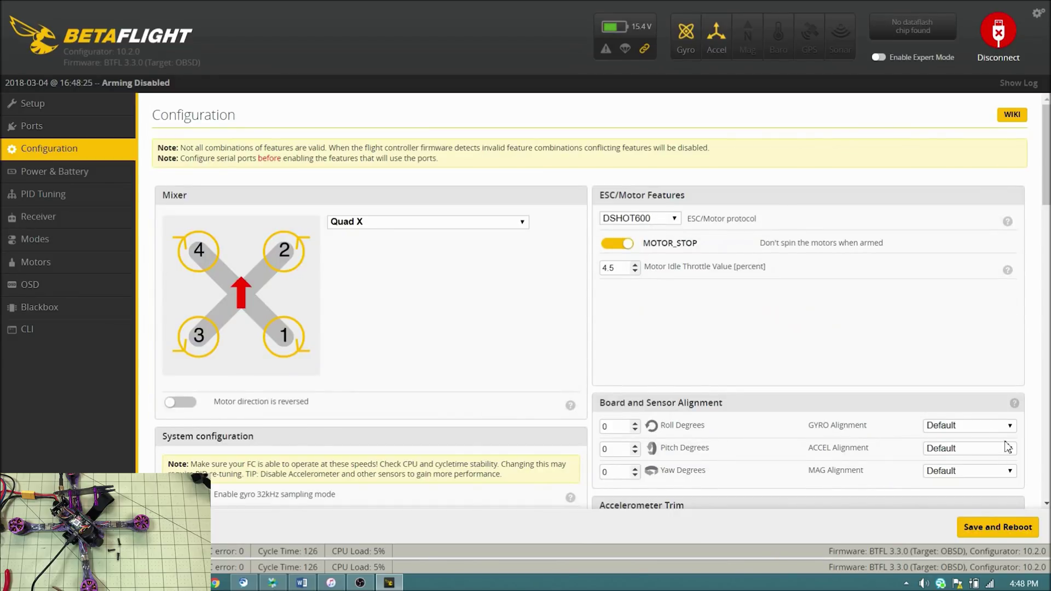
{"action": "left_click", "coordinate": [992, 529]}
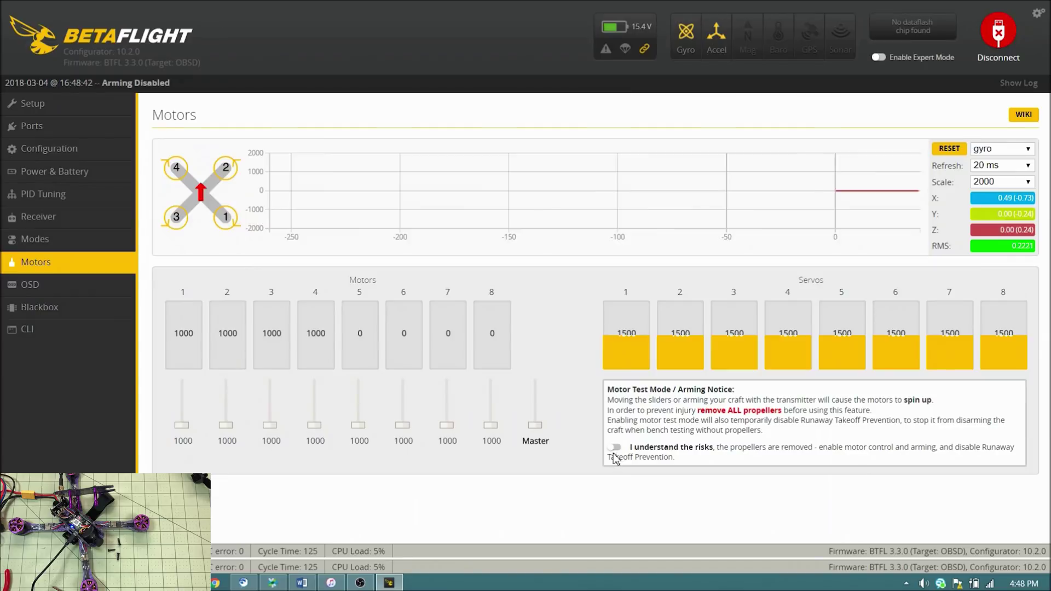
Enable motor test mode, try to spin all four motors with the master throttle, and disable motor test mode.
{"action": "left_click", "coordinate": [614, 447]}
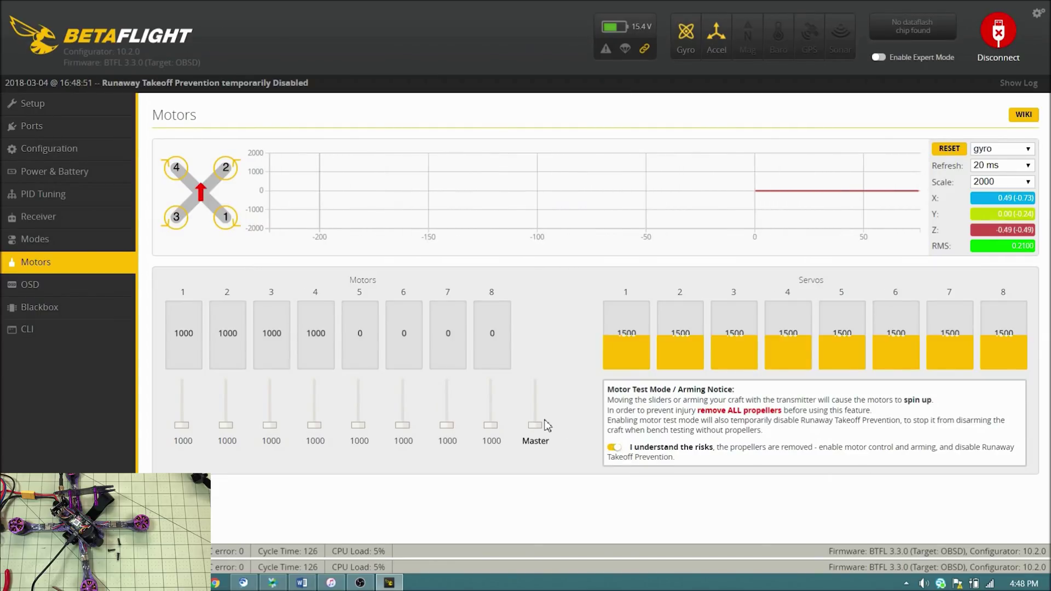
{"action": "mouse_move", "coordinate": [535, 426]}
{"action": "left_mouse_down"}
{"action": "mouse_move", "coordinate": [538, 417]}
{"action": "mouse_move", "coordinate": [542, 438]}
{"action": "left_mouse_up"}
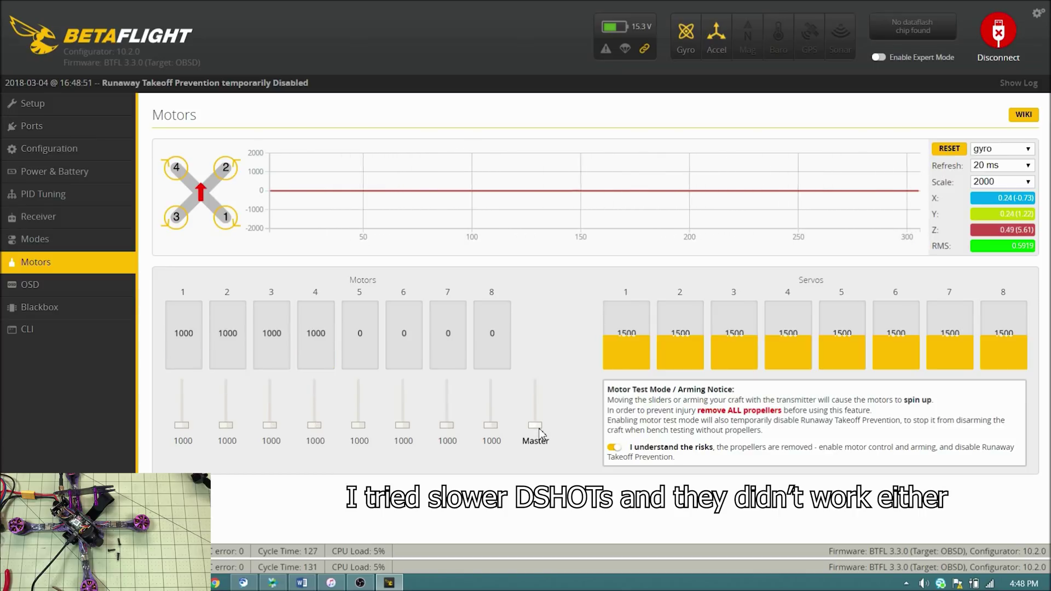
{"action": "left_click", "coordinate": [614, 447]}
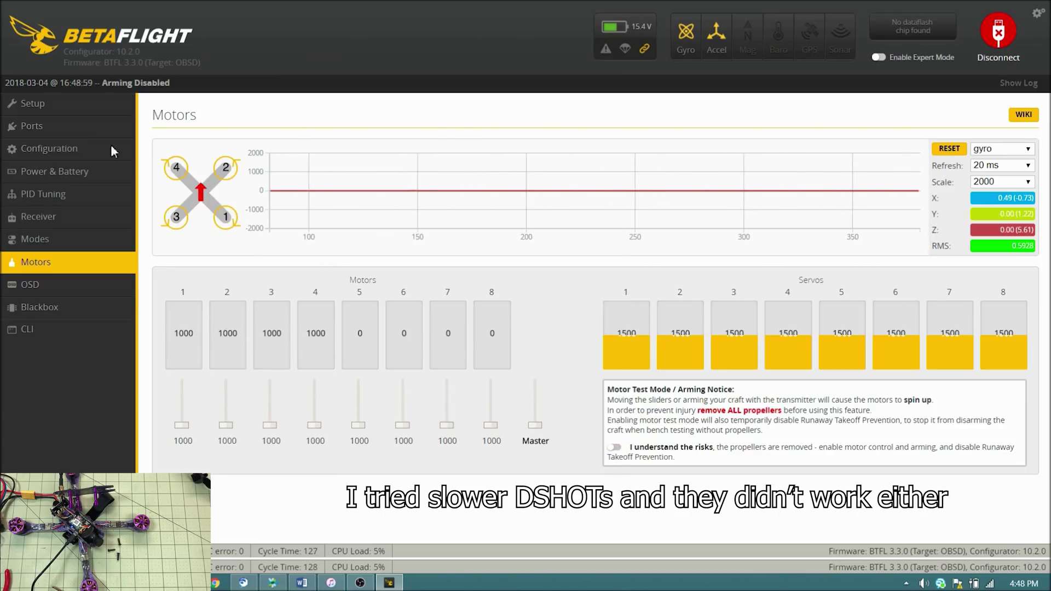